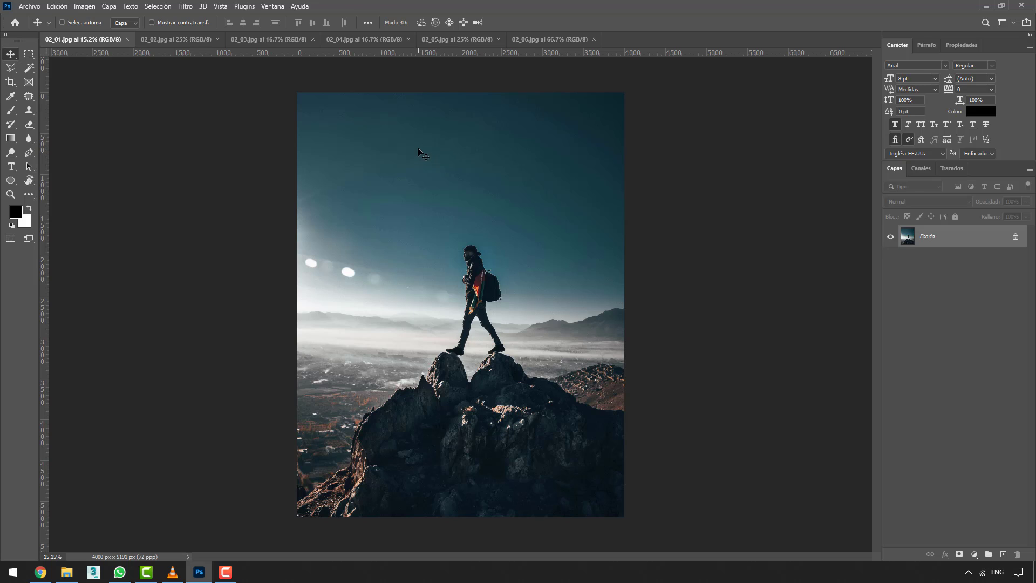
- Look through the open photos from 02_01.jpg to 02_06.jpg and return to 02_01.jpg
click(186, 41)
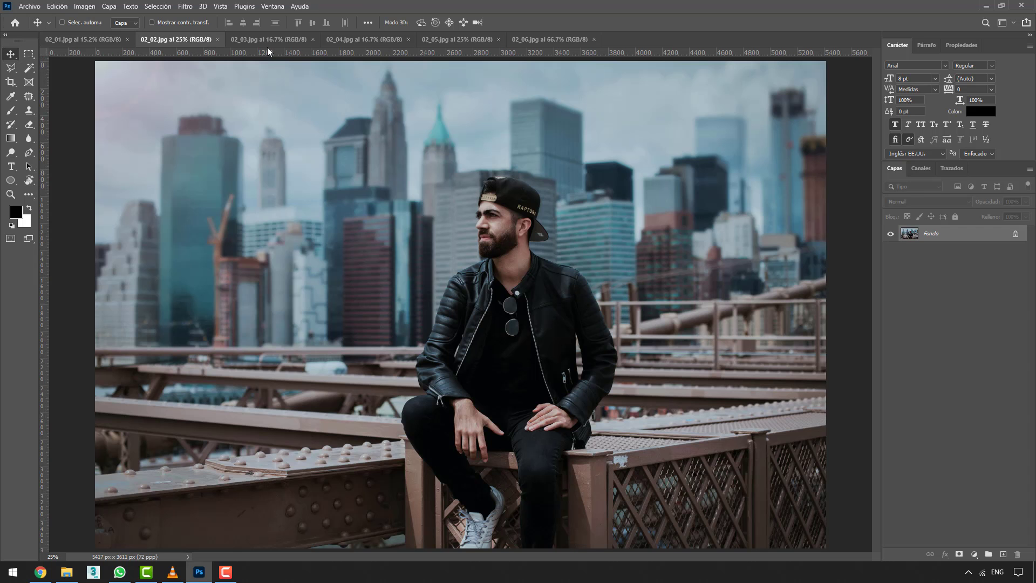
click(267, 44)
click(350, 40)
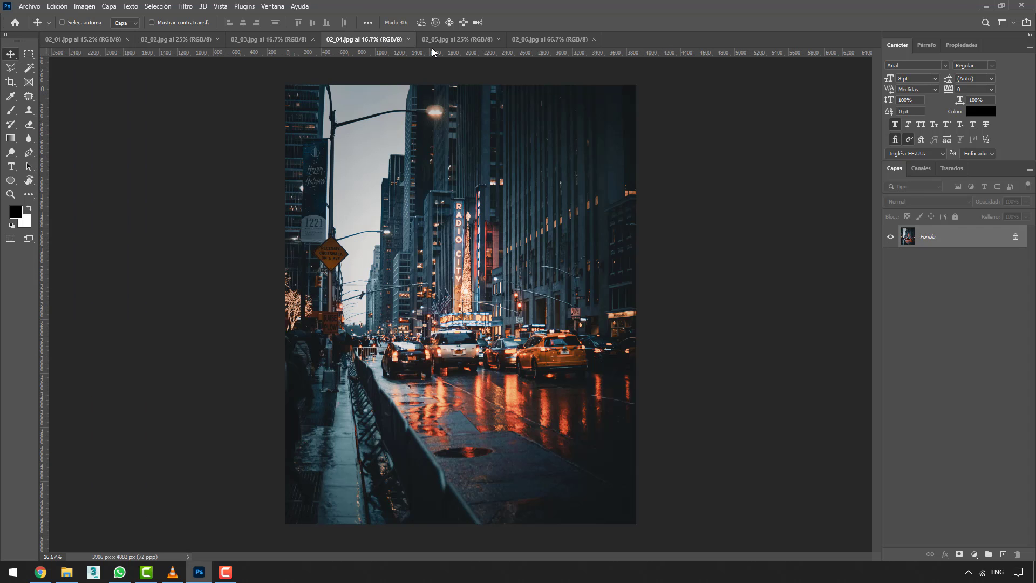
click(454, 41)
click(547, 43)
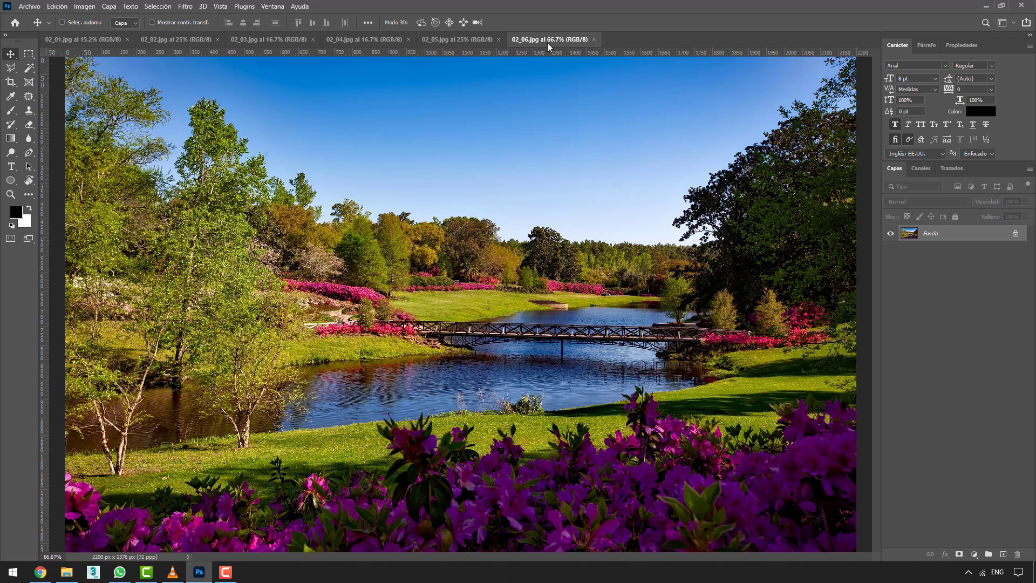
click(79, 40)
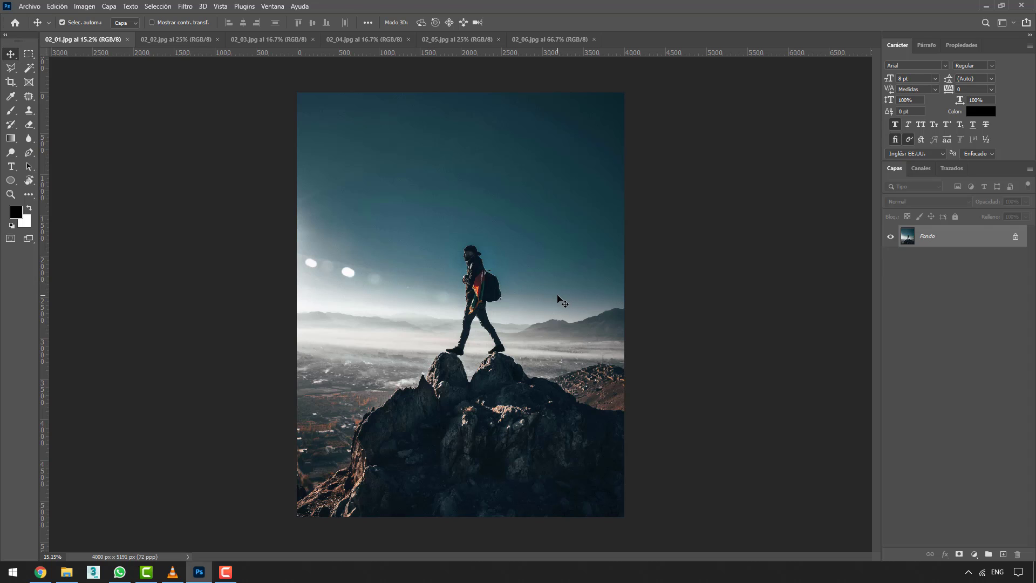
- Duplicate the background layer of 02_01.jpg and enable the beta depth haze neural filter on the copy
key(ctrl+j)
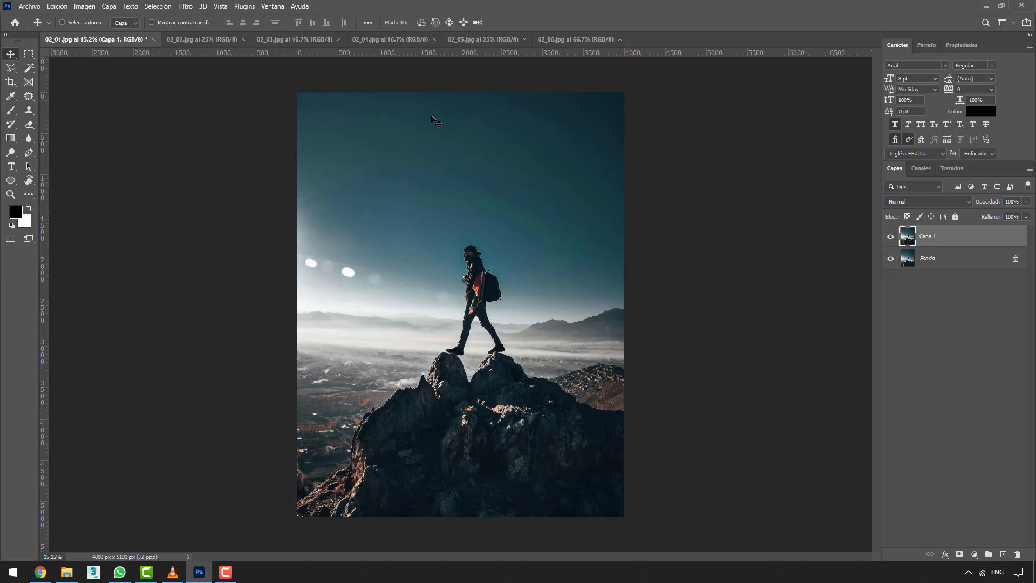
click(187, 6)
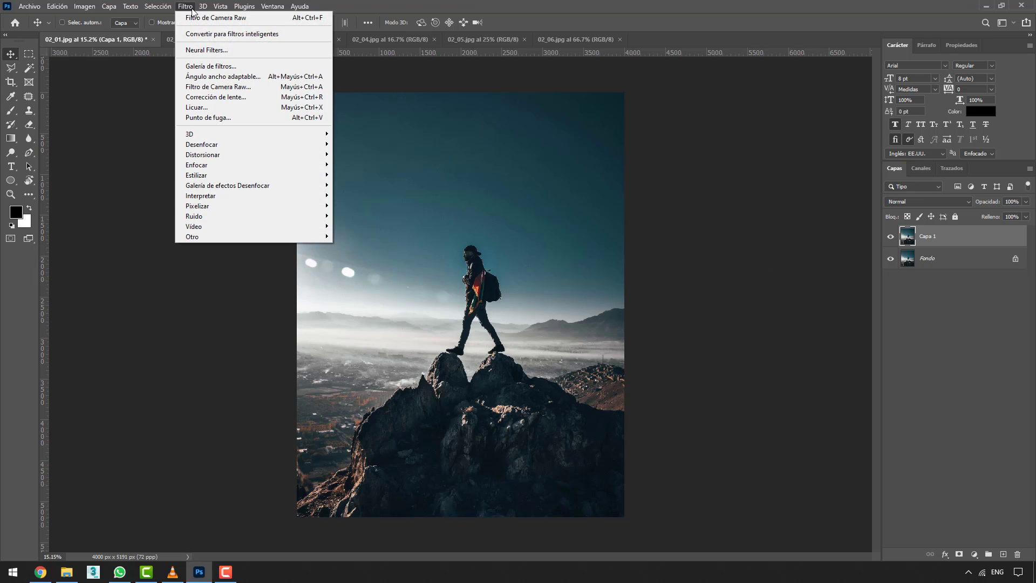
click(231, 53)
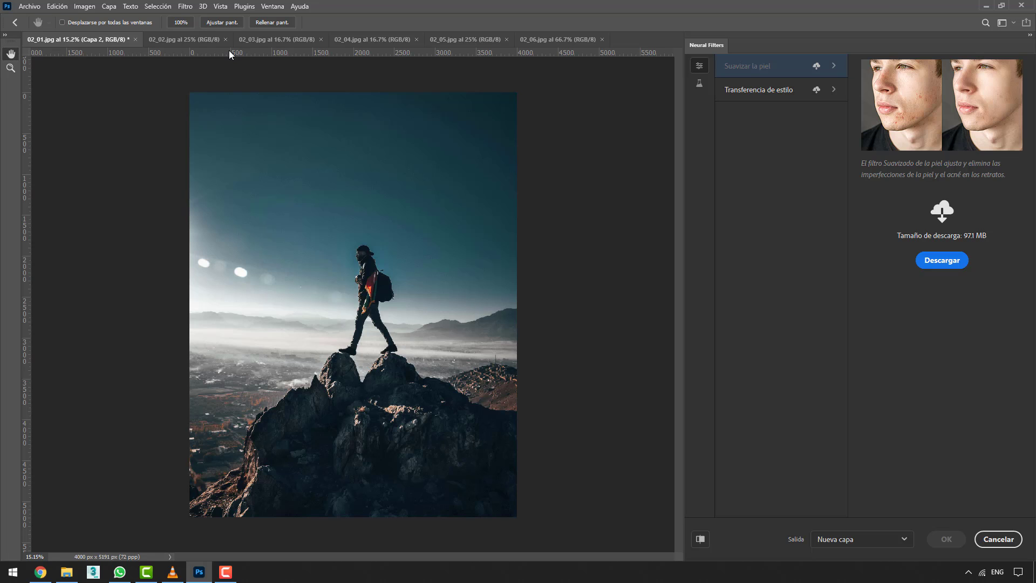
click(700, 85)
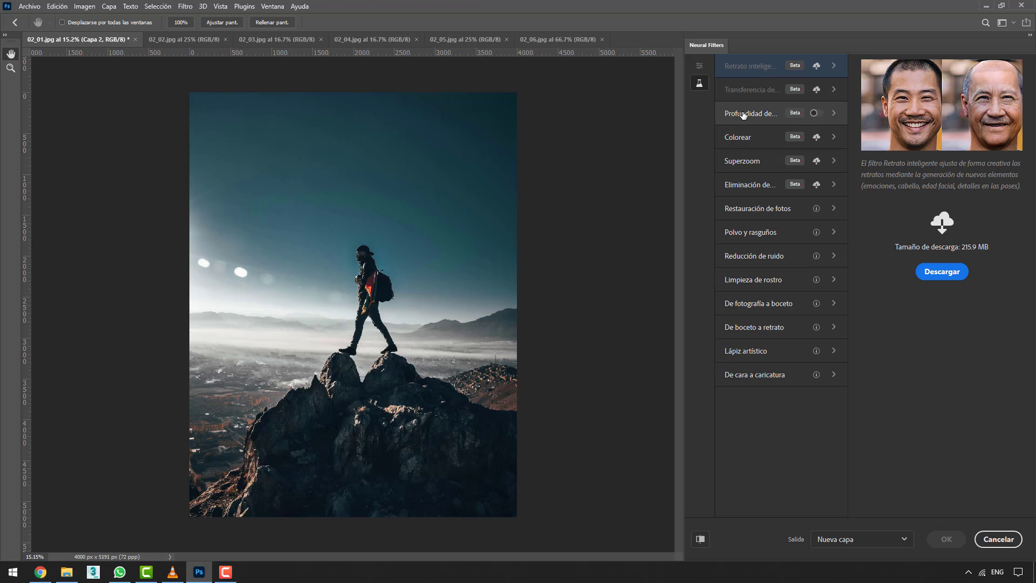
mouse_move(743, 114)
click(815, 113)
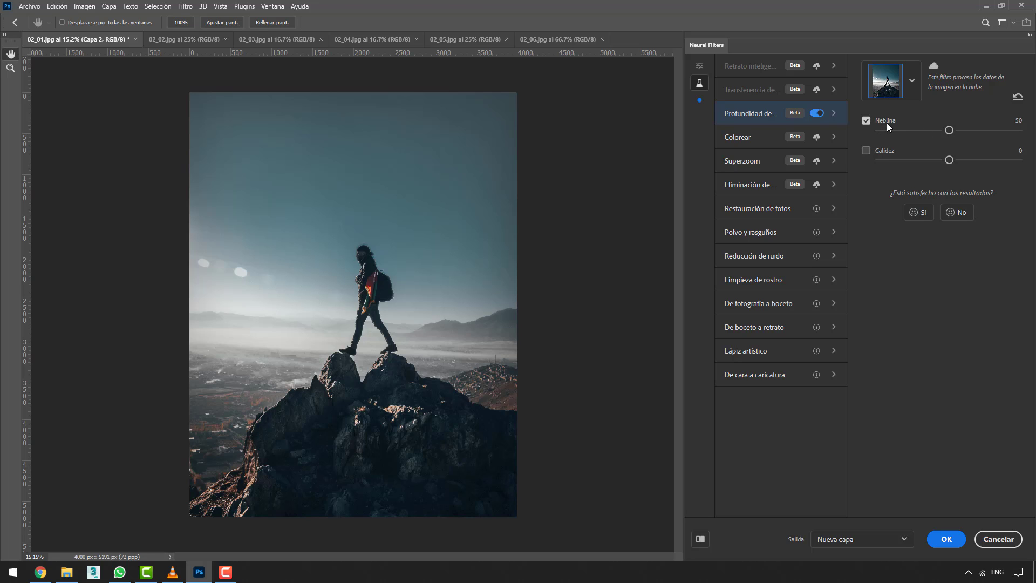
- Try the Neblina effect off, on and at 83, and reset the filter to its default settings
click(866, 121)
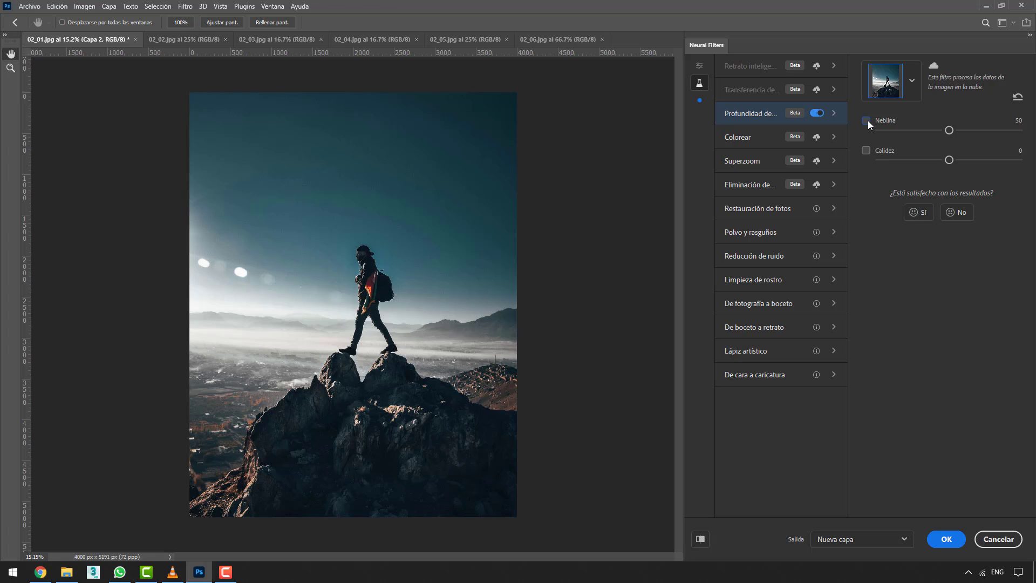
click(867, 121)
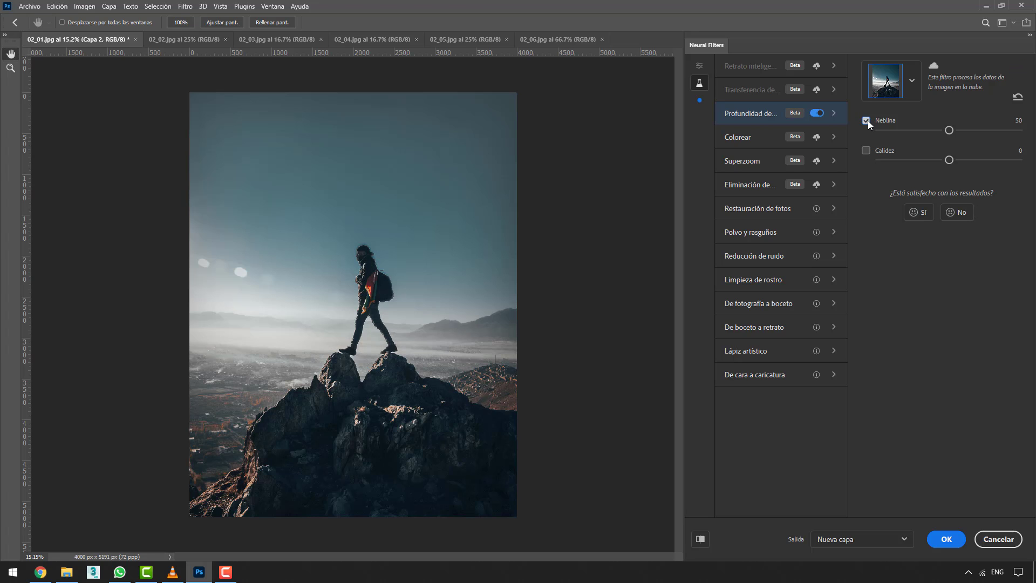
drag(948, 130, 896, 130)
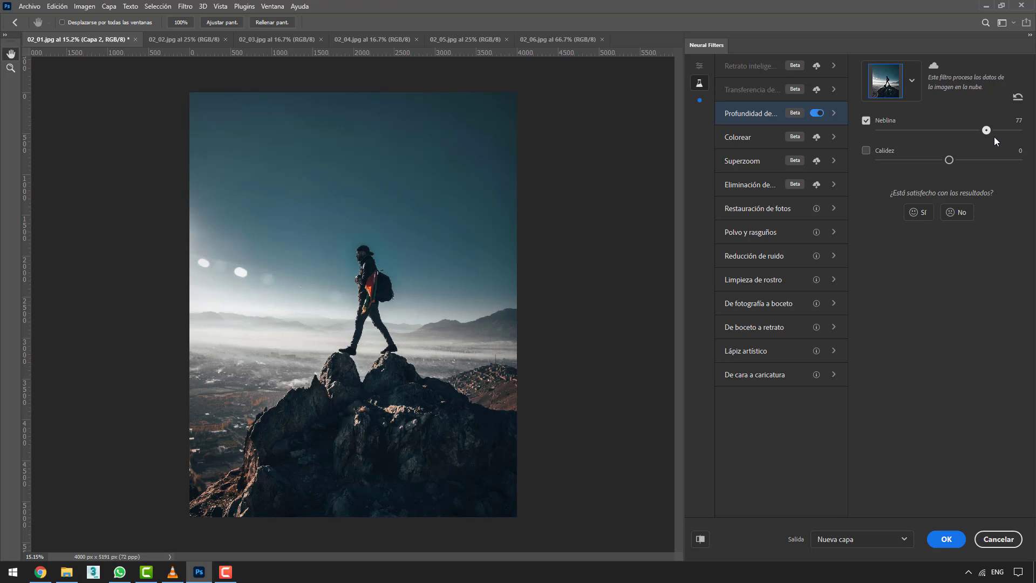
drag(994, 137, 997, 138)
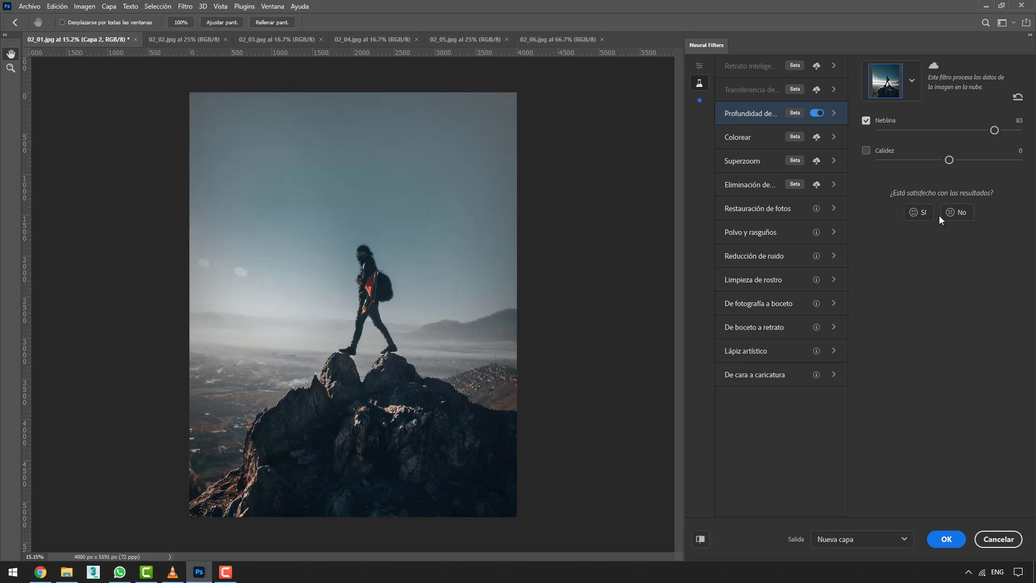
click(1018, 99)
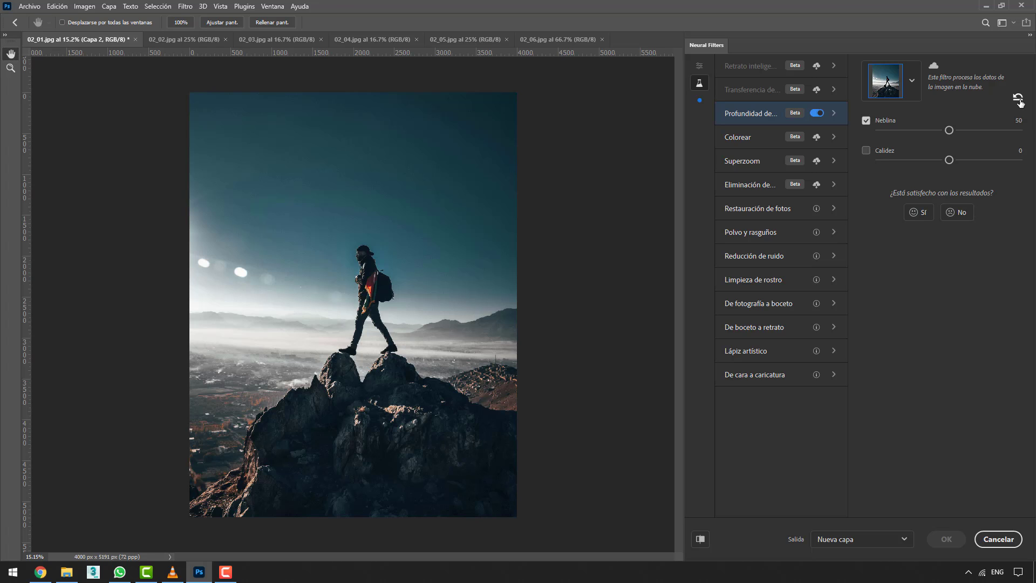
click(912, 81)
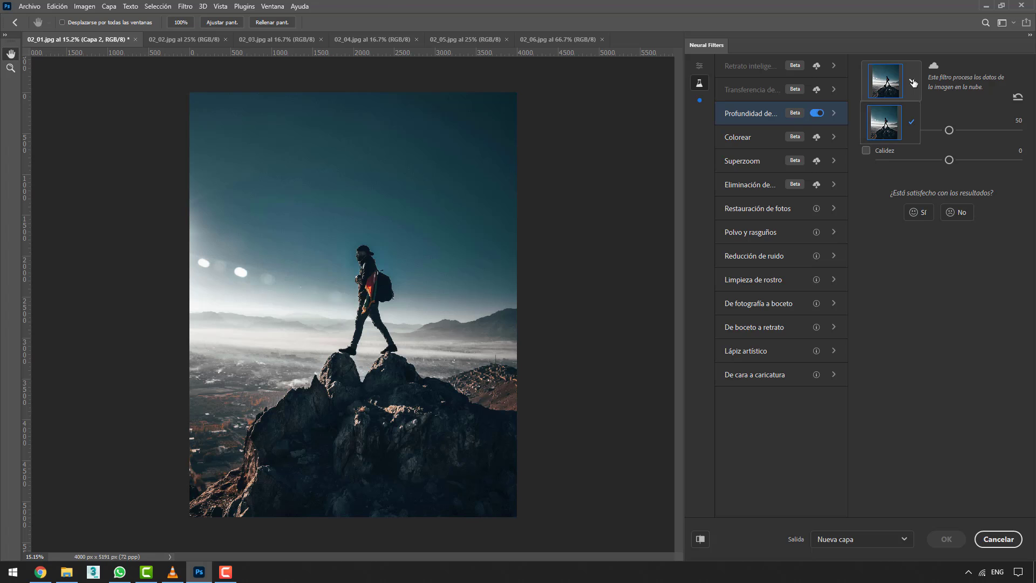
click(912, 82)
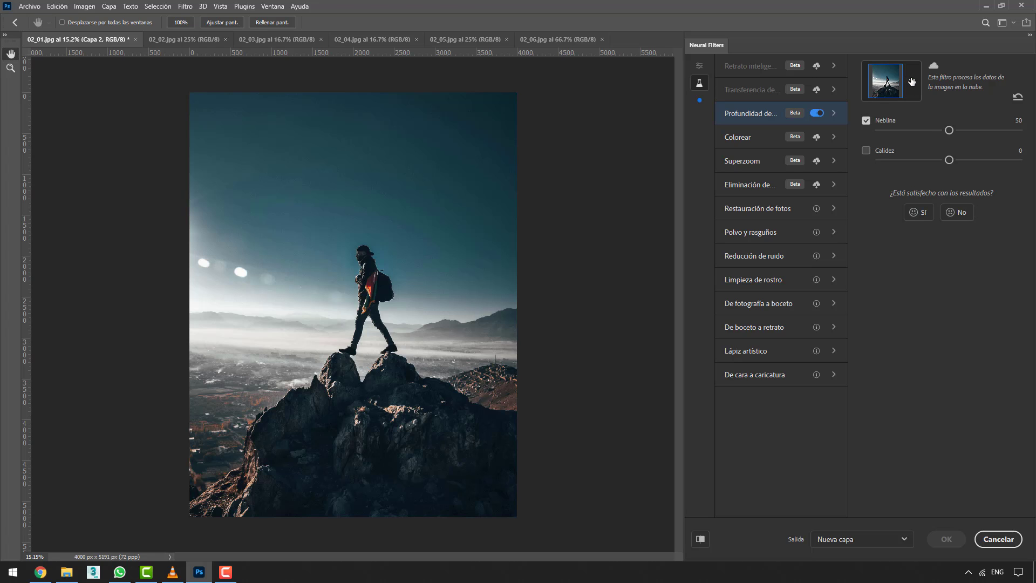
click(913, 82)
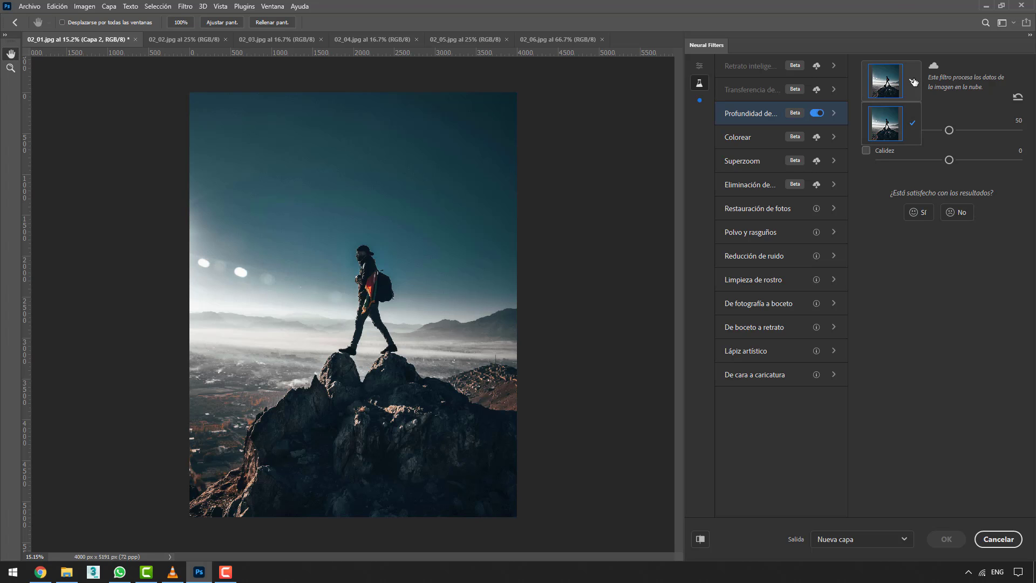
click(963, 89)
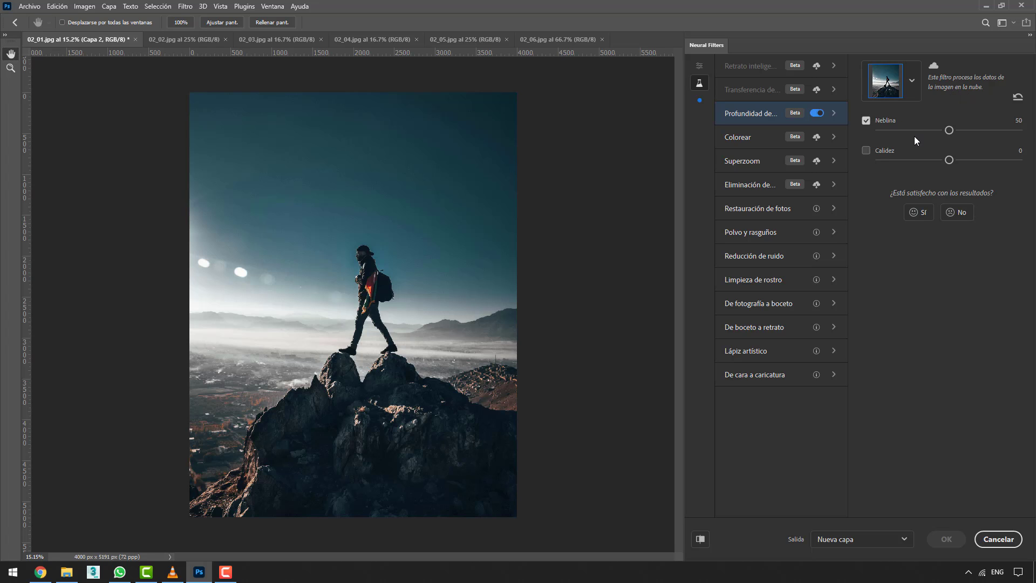
- Enable Calidez for the depth haze filter, try it at -44 and 50, and set it to 27
click(865, 151)
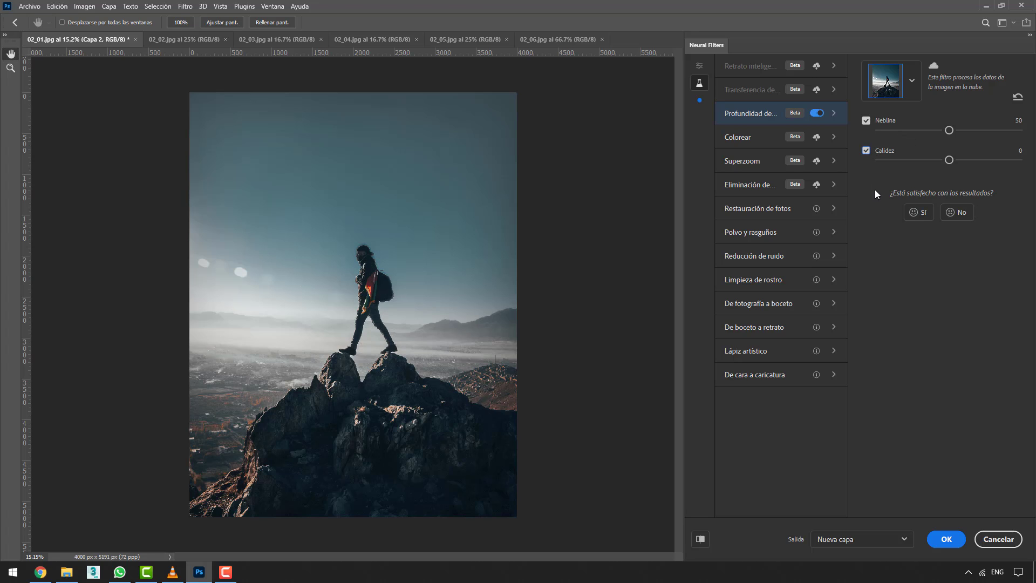
drag(948, 155, 885, 161)
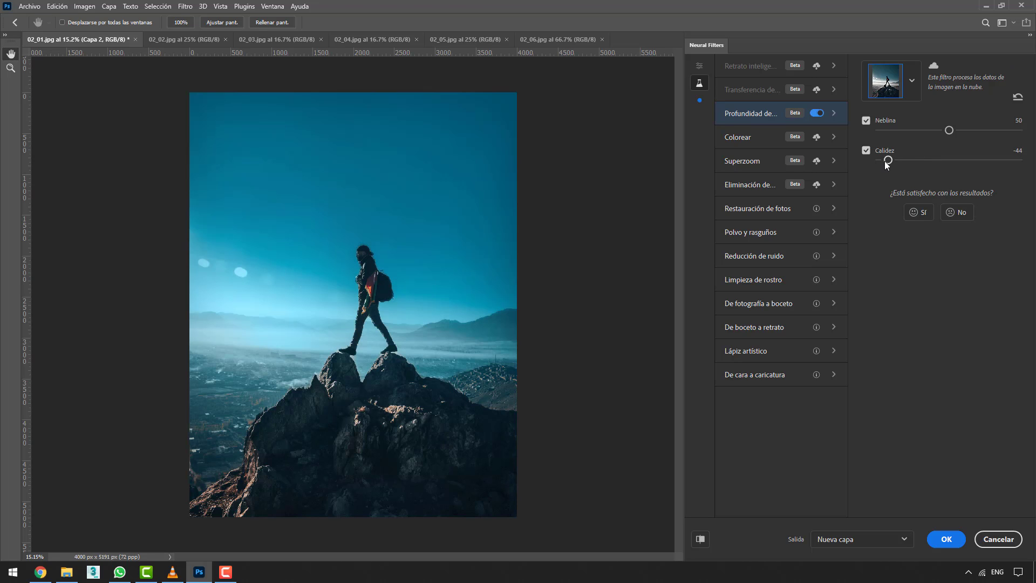
drag(911, 162, 1025, 174)
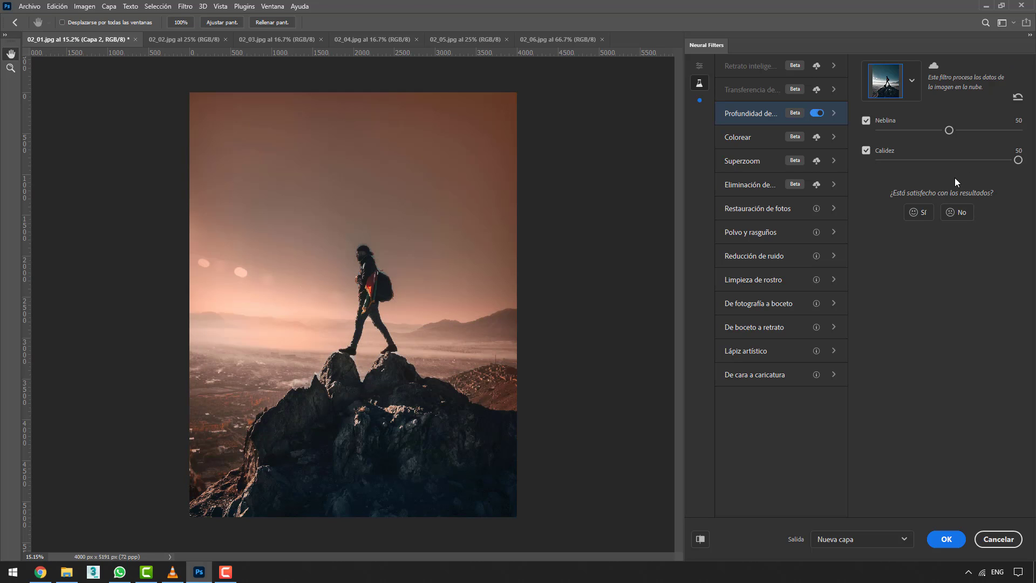
click(990, 160)
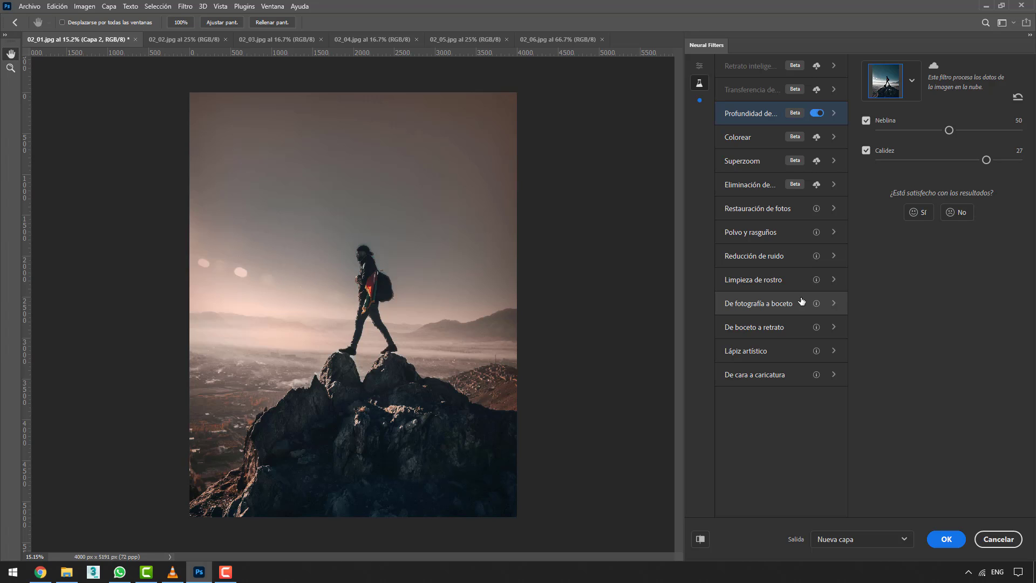
- Apply the depth haze filter as a separate layer and hide and show that layer to compare before and after
click(851, 543)
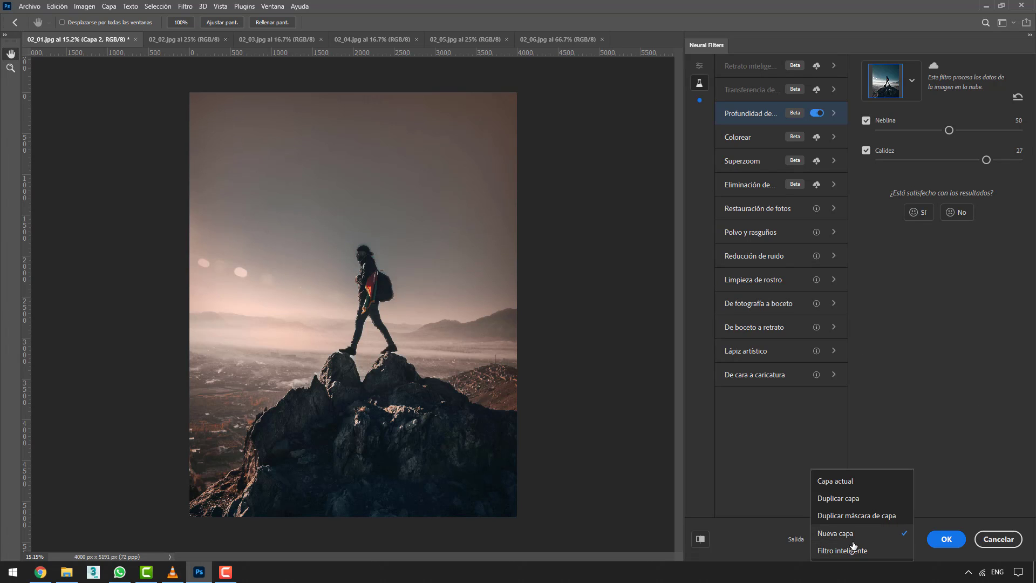
click(861, 507)
click(953, 539)
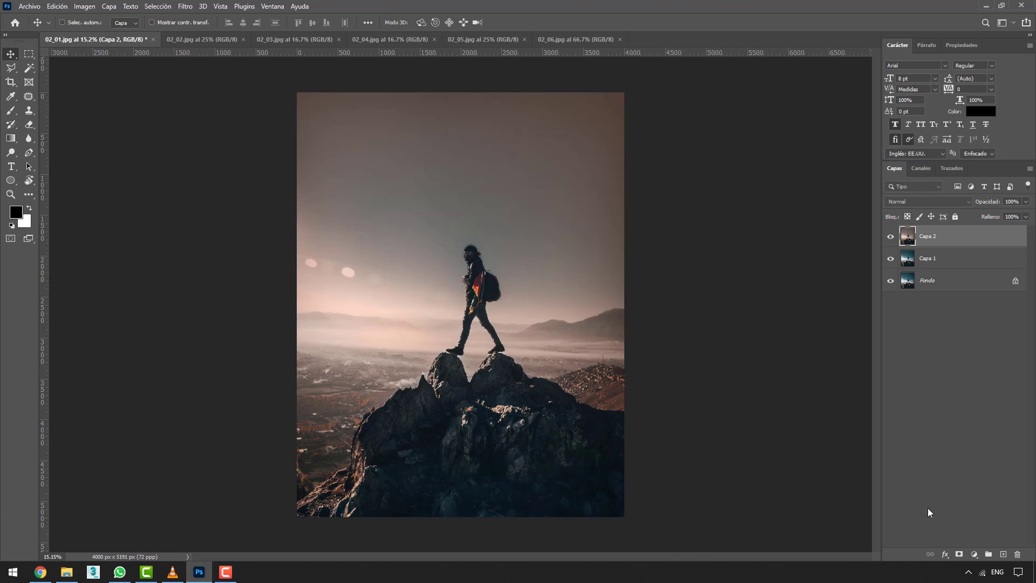
click(890, 237)
click(891, 240)
- Switch to 02_02.jpg, the man seated before the skyline, and duplicate its background layer
click(207, 41)
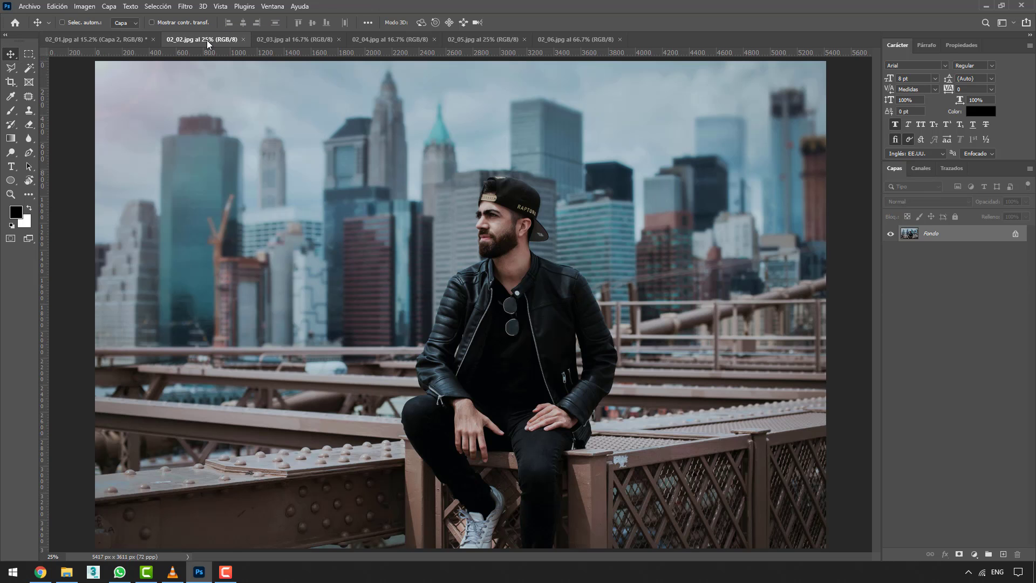
scroll(396, 175, down, 3)
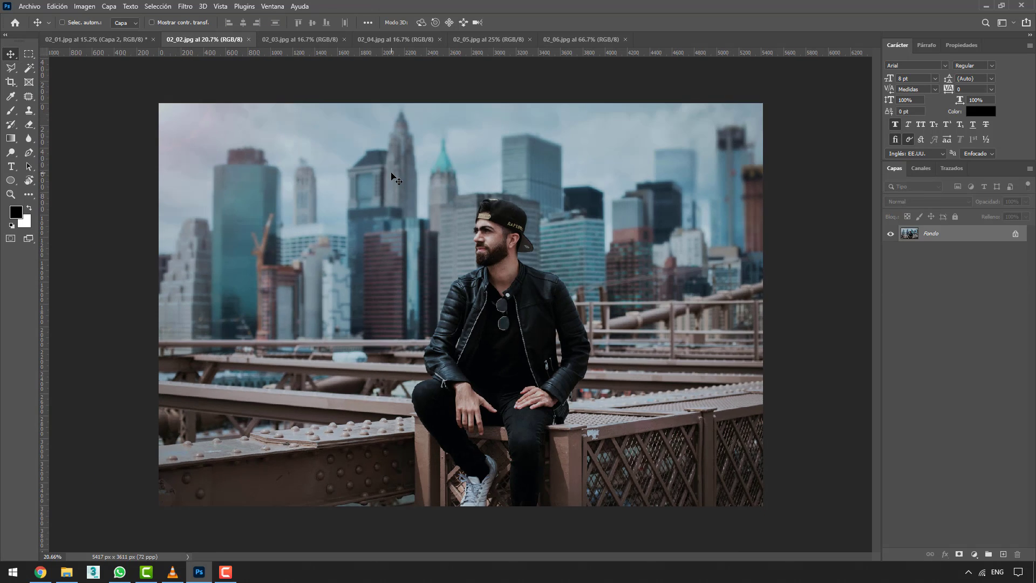
click(133, 43)
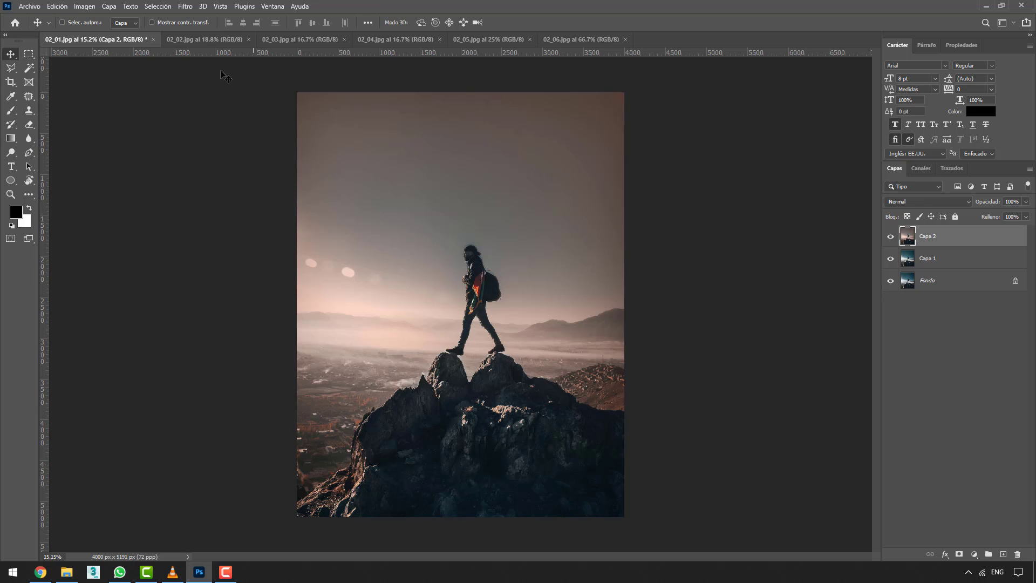
click(216, 40)
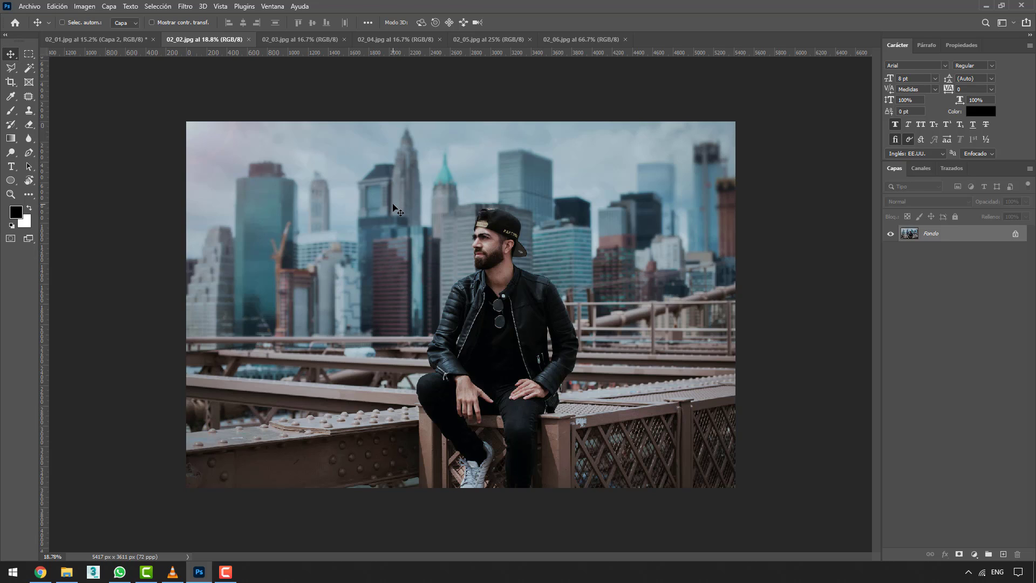
key(ctrl+j)
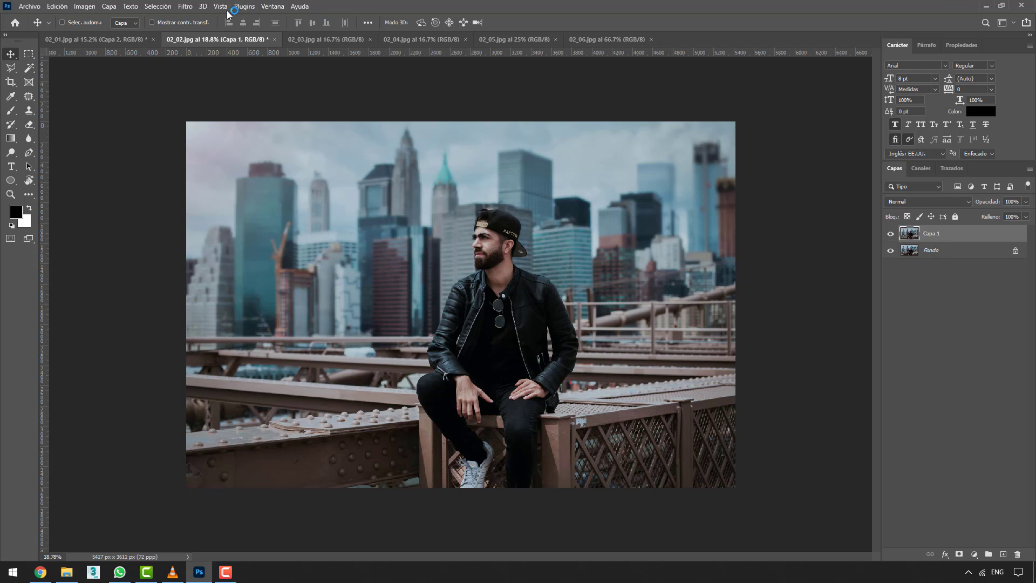
- Open the neural filters for the duplicated layer in 02_02.jpg and enable the beta depth haze filter
click(188, 7)
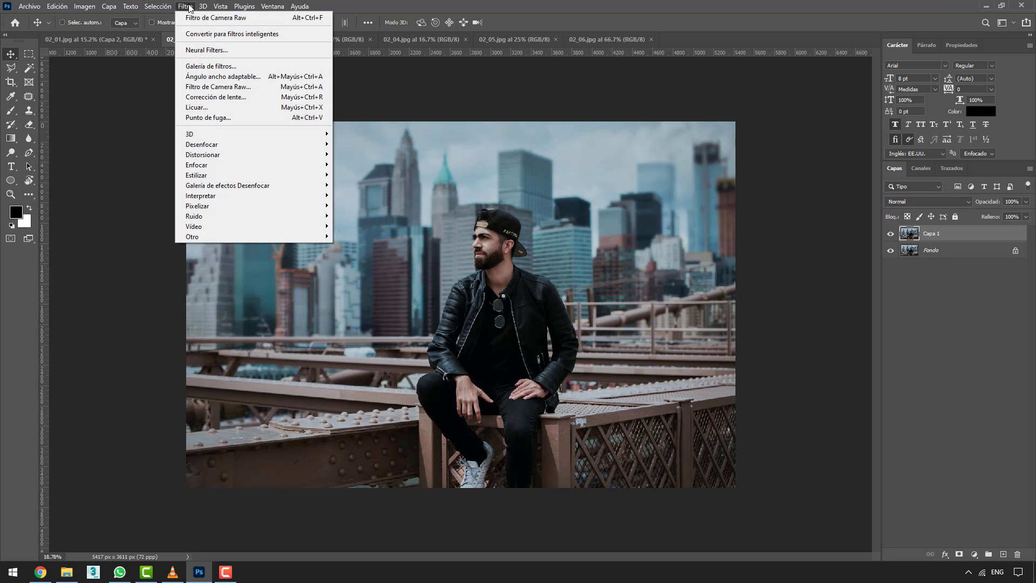
click(211, 50)
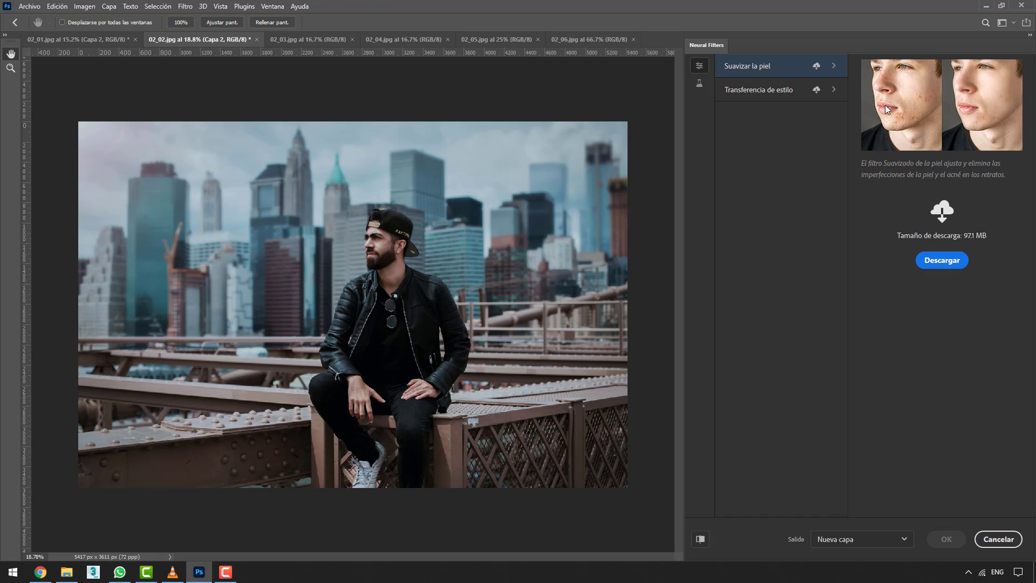
click(700, 83)
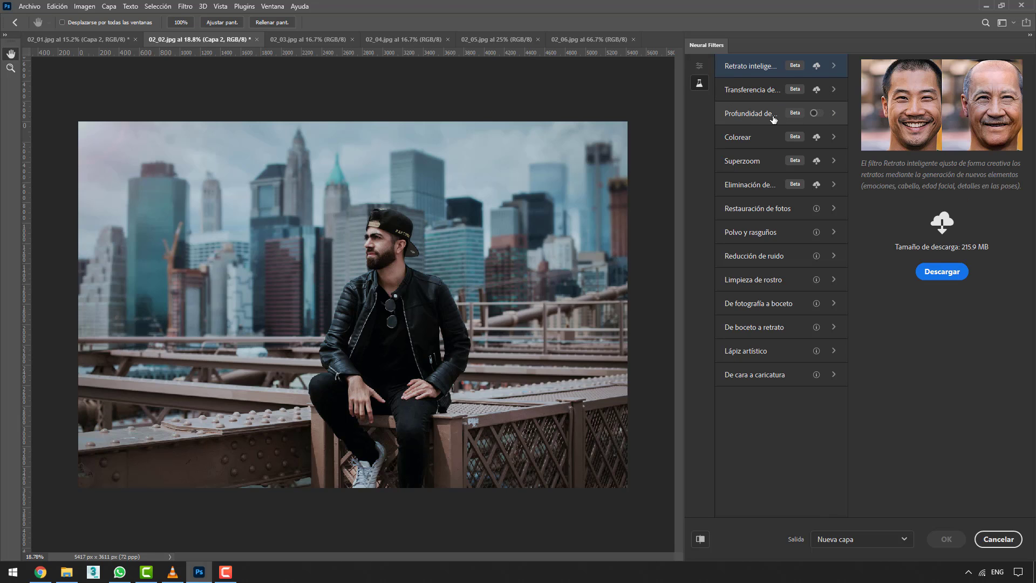
click(814, 114)
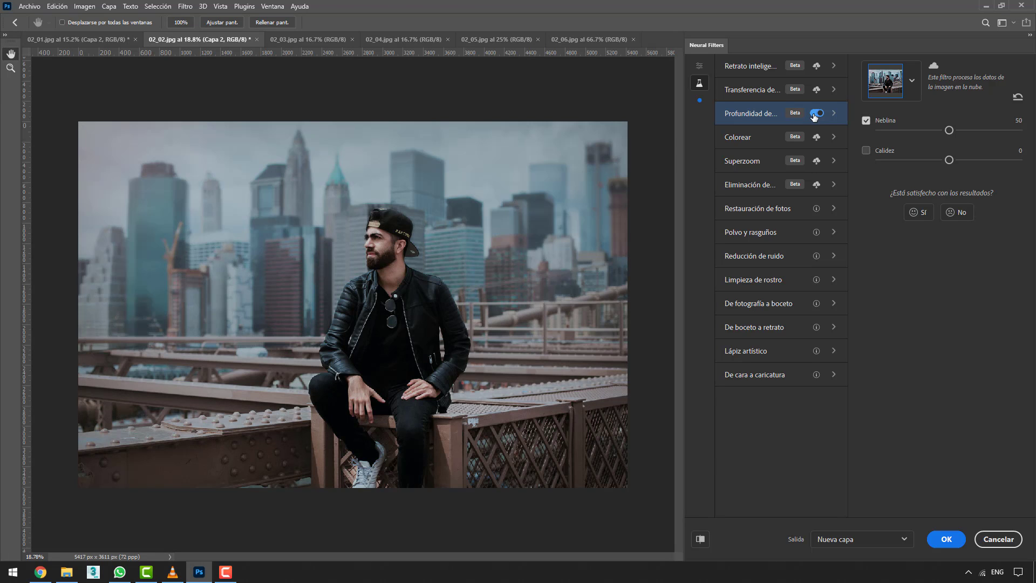
- Set the haze filter's Neblina to 68 and its Calidez to -34 for the skyline photo
drag(949, 131, 976, 134)
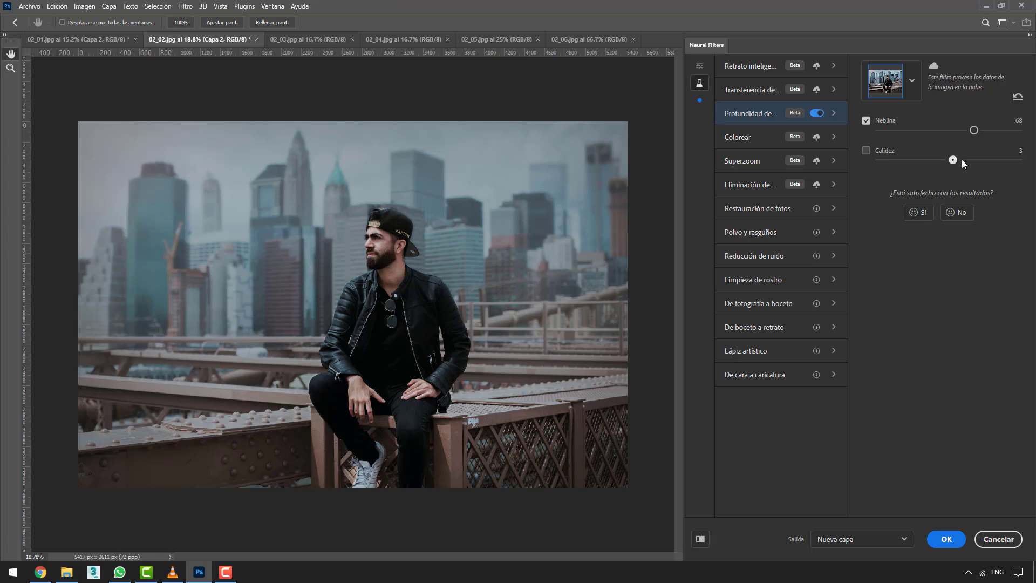
drag(948, 160, 974, 160)
click(900, 160)
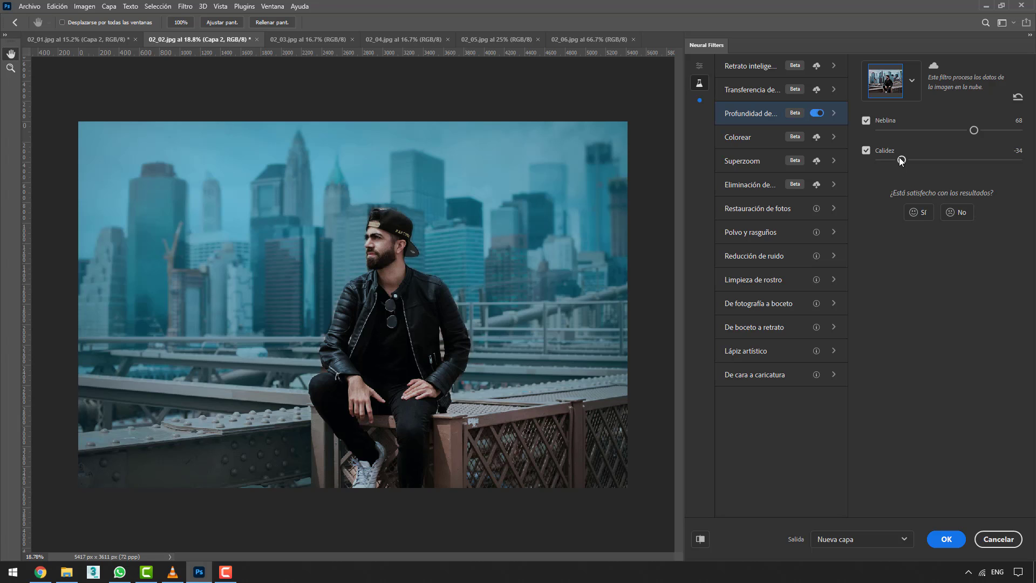
- Set the haze filter's Calidez to -23 and apply it to the skyline photo with Duplicar capa as the output
drag(900, 161, 917, 164)
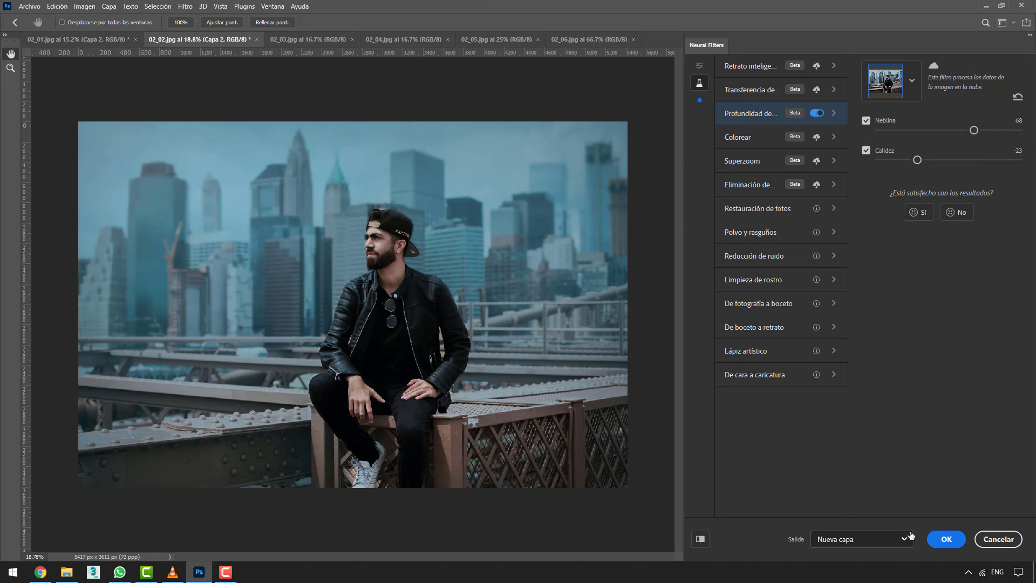
click(875, 538)
click(874, 498)
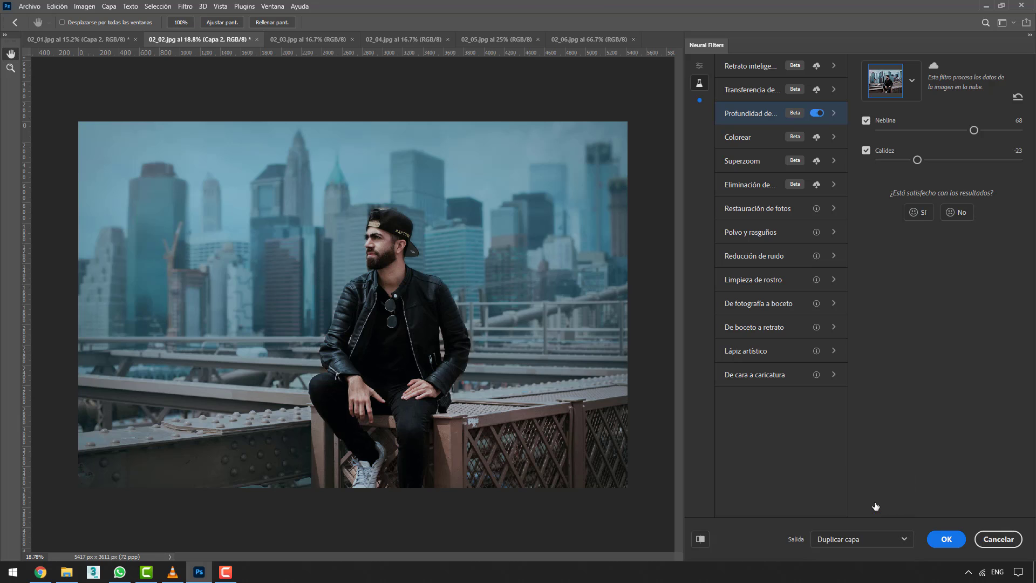
click(943, 540)
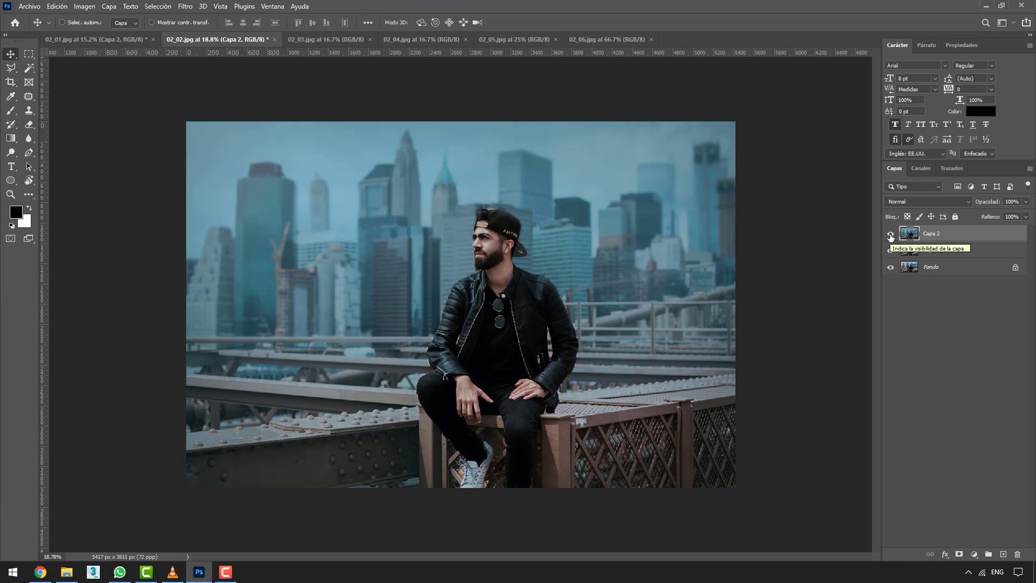
- In 02_03.jpg, duplicate the background layer and enable the beta depth haze neural filter on the copy
click(309, 40)
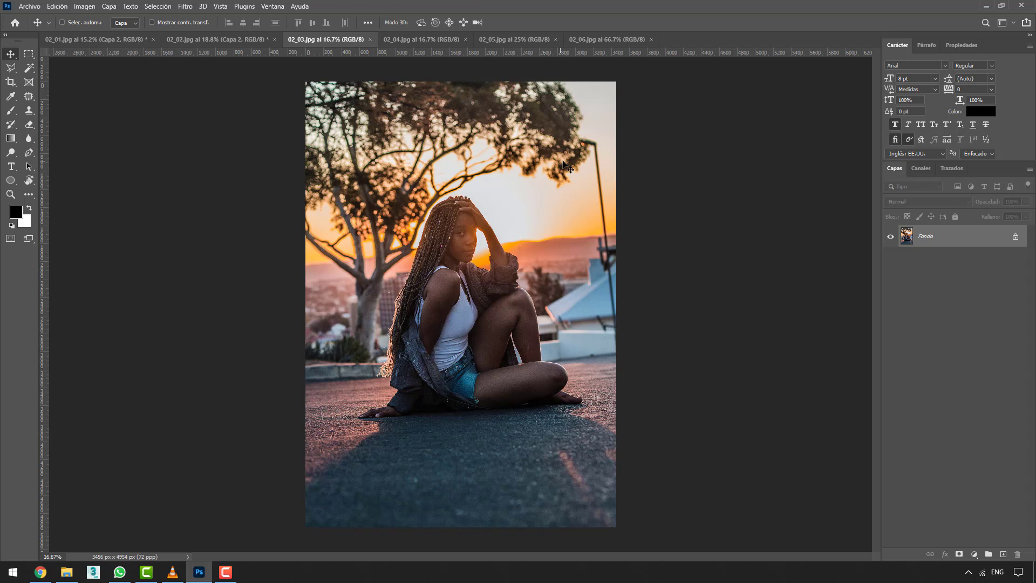
key(ctrl+j)
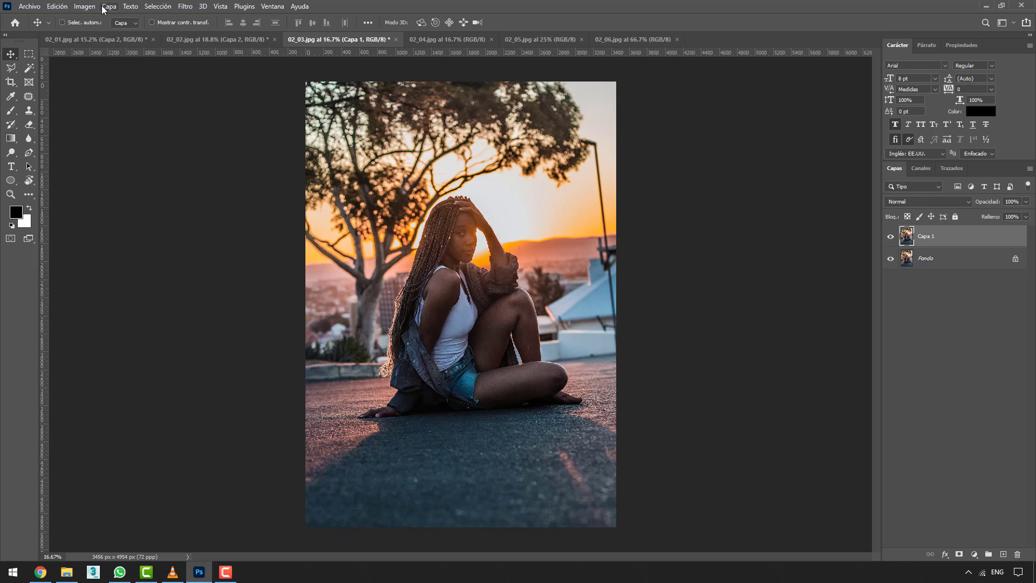
click(185, 7)
click(203, 49)
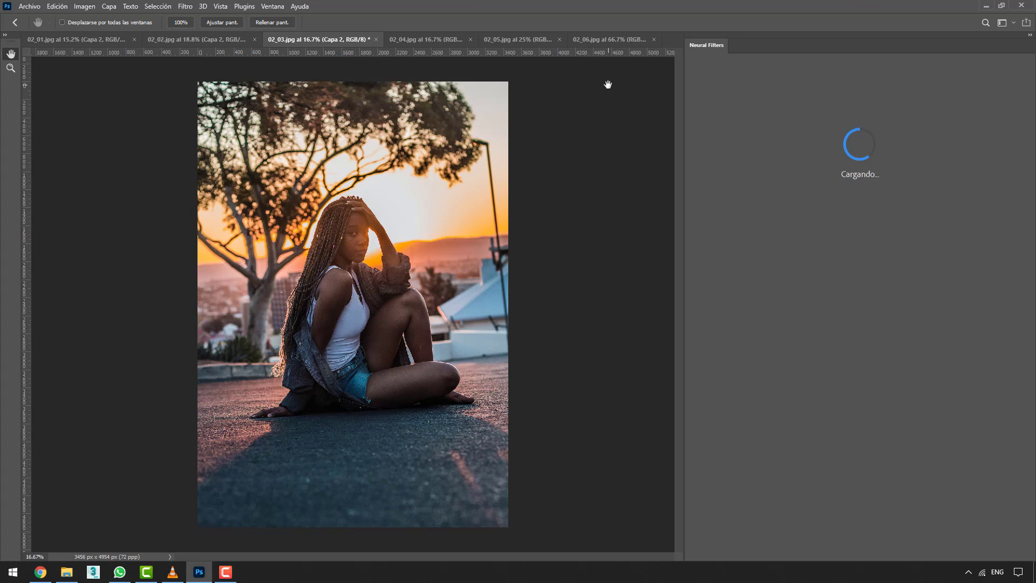
click(699, 87)
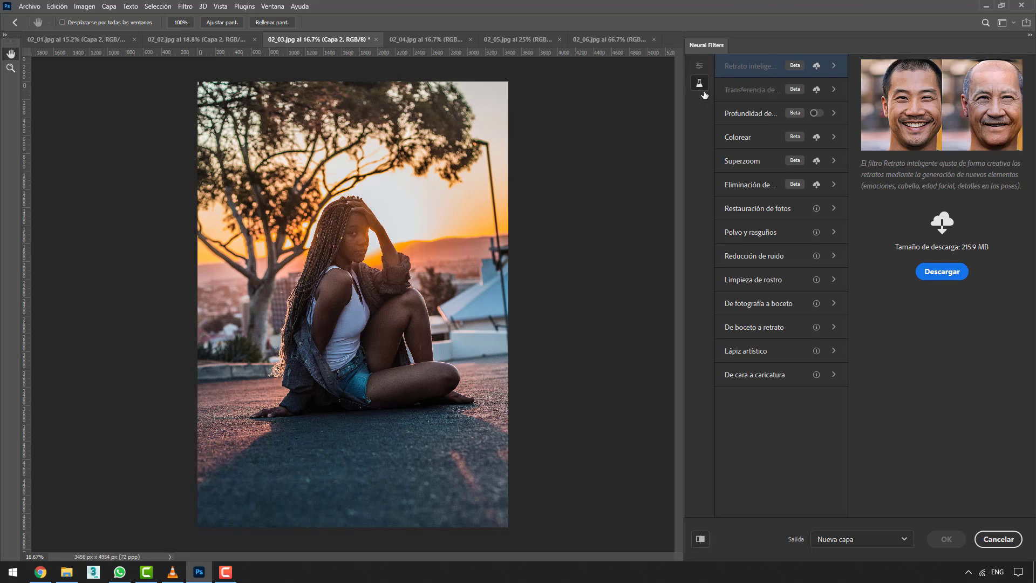
click(817, 114)
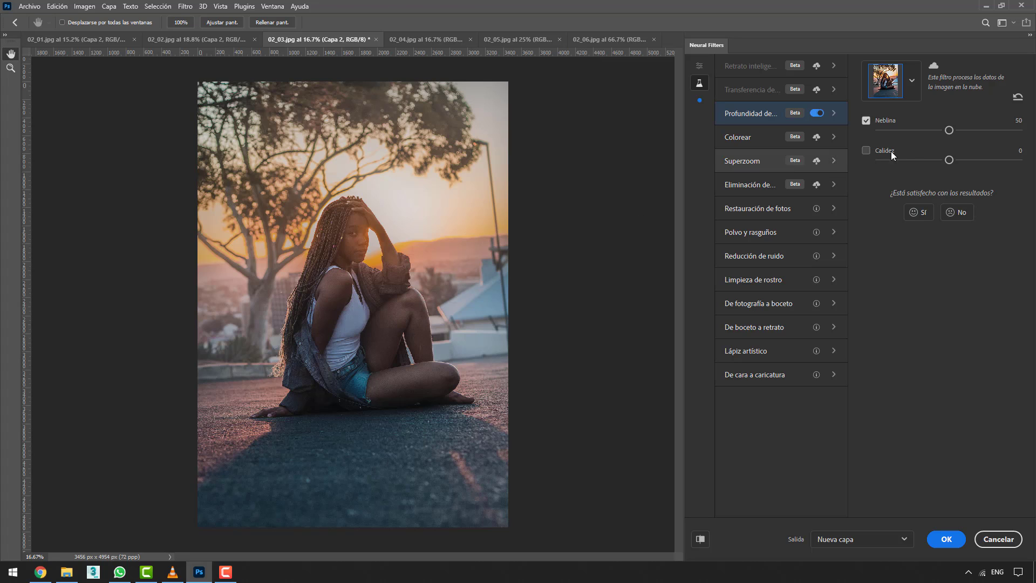
- Set the haze filter's Neblina to 74 and apply it as a new layer, comparing the sunset photo with and without haze
drag(949, 130, 976, 133)
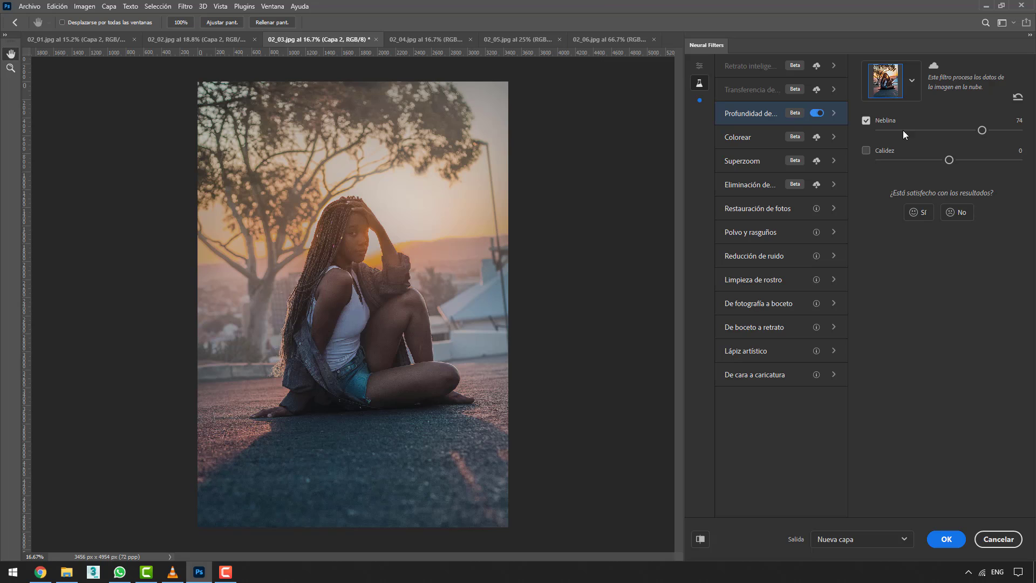
click(867, 121)
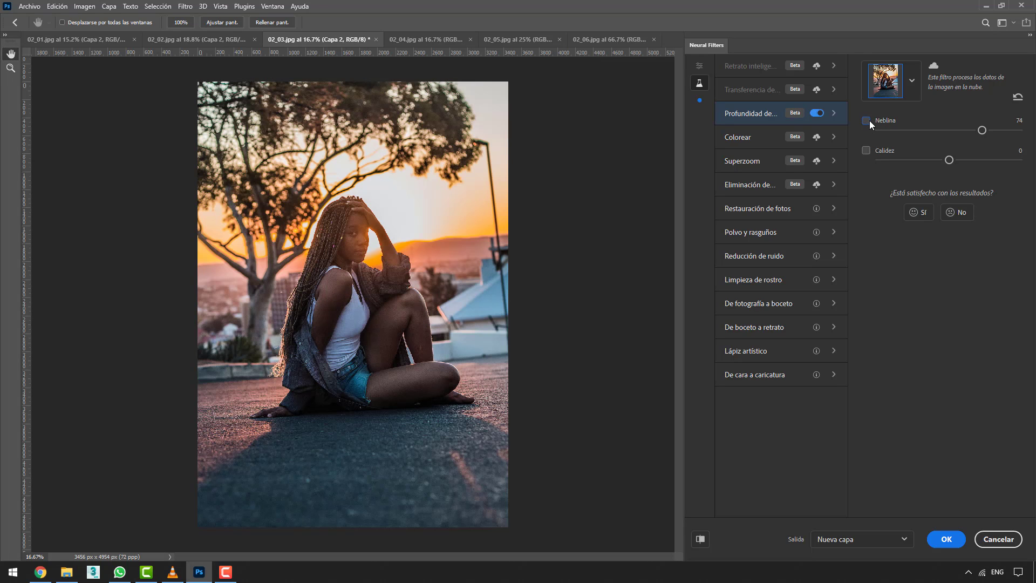
click(867, 121)
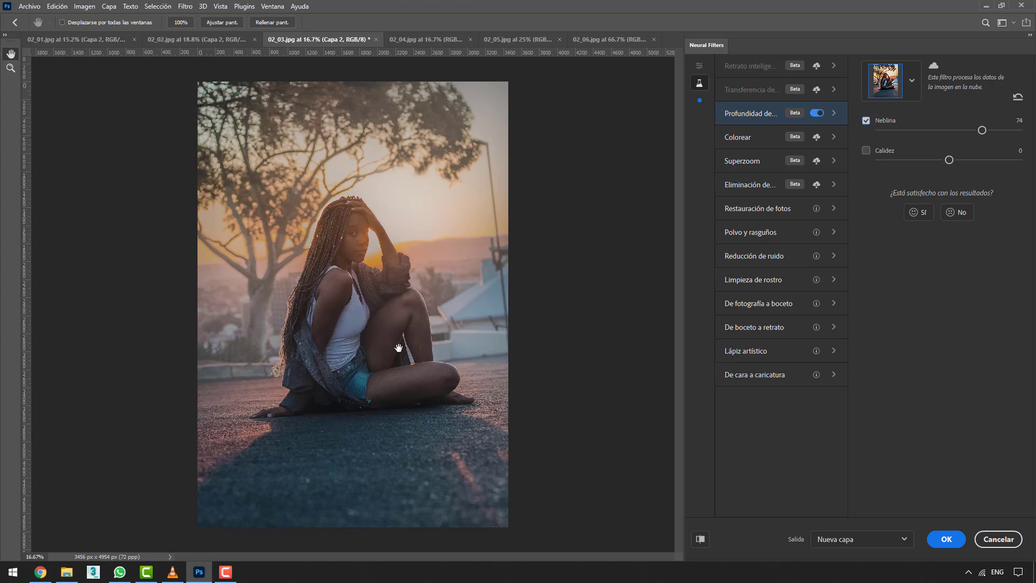
click(947, 539)
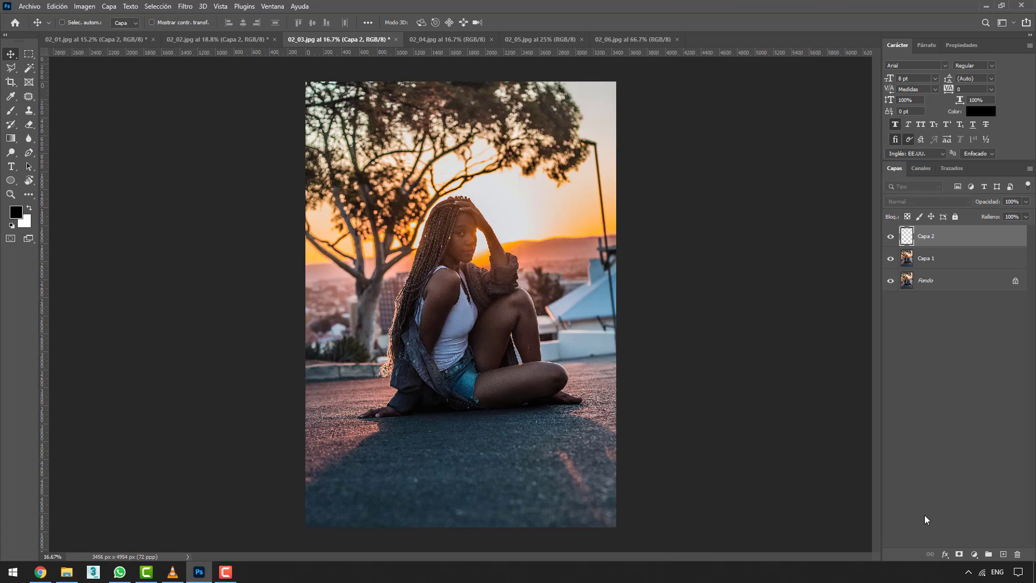
click(891, 237)
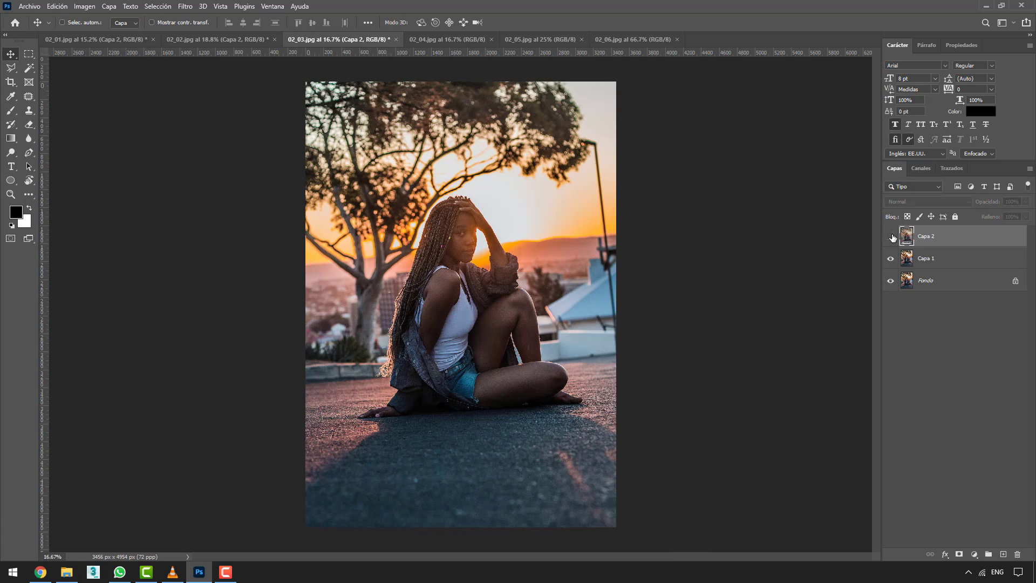
click(891, 237)
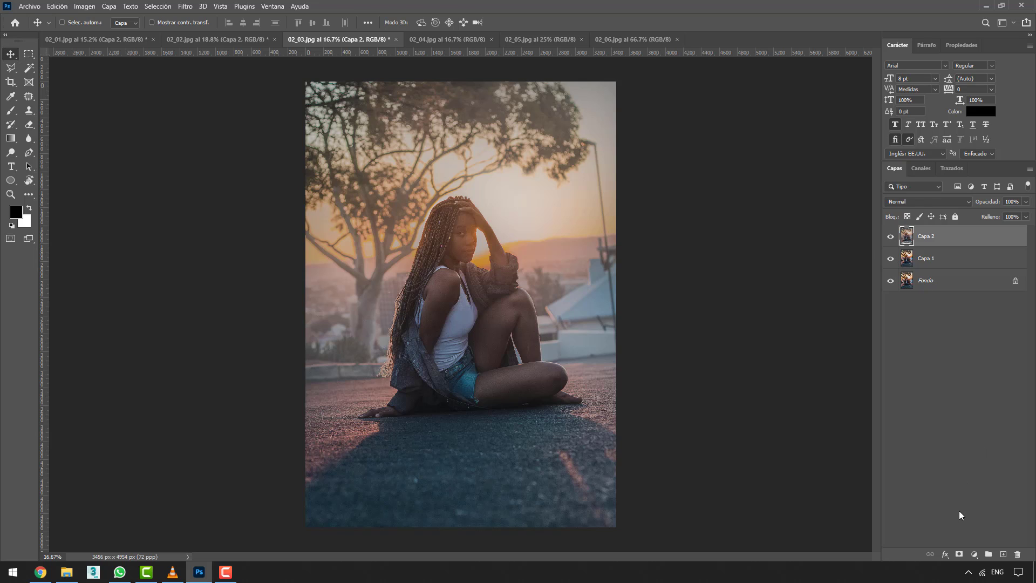
- Add a mask to Capa 2 and paint black over the seated woman, hiding the lower layers to catch missed spots
click(958, 555)
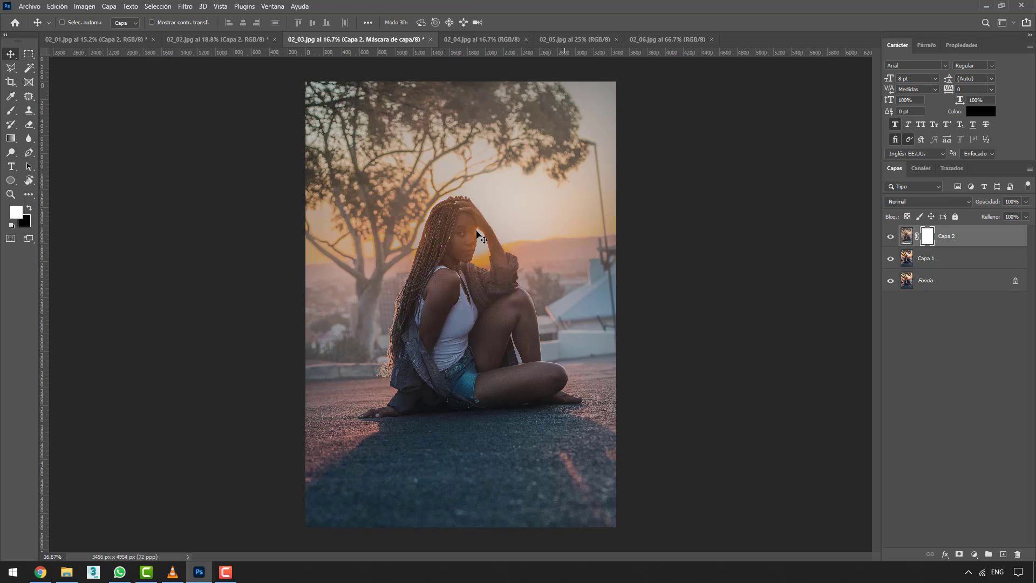
key(b)
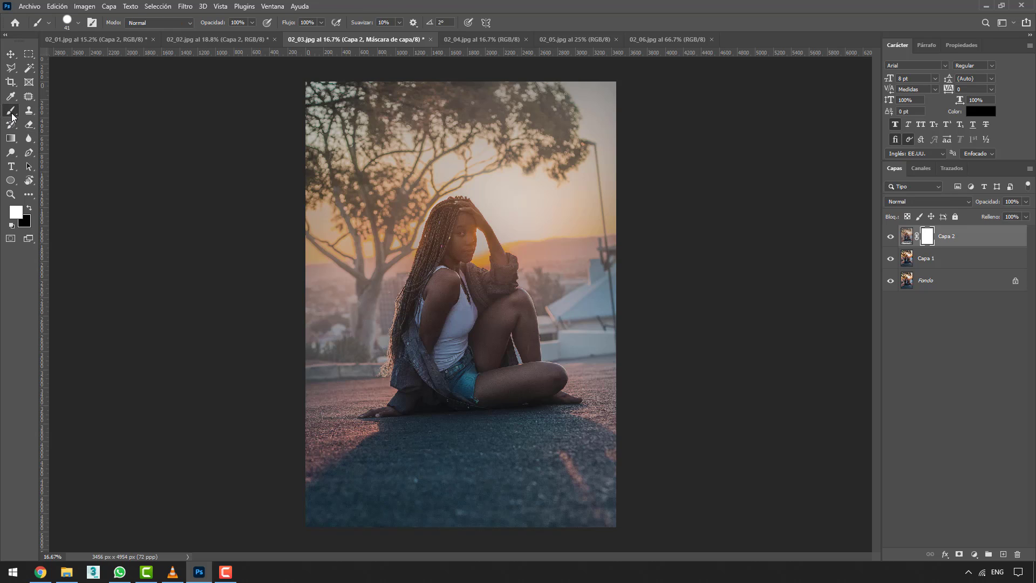
click(30, 209)
mouse_move(462, 370)
mouse_down()
mouse_move(422, 354)
mouse_move(404, 415)
mouse_move(393, 417)
mouse_move(416, 382)
mouse_move(456, 219)
mouse_move(504, 286)
mouse_move(455, 288)
mouse_move(502, 328)
mouse_move(505, 304)
mouse_move(522, 336)
mouse_move(493, 362)
mouse_move(481, 348)
mouse_move(544, 388)
mouse_move(492, 378)
mouse_move(525, 391)
mouse_move(550, 382)
mouse_move(547, 399)
mouse_move(562, 410)
mouse_move(514, 407)
mouse_move(529, 356)
mouse_move(454, 225)
mouse_move(415, 304)
mouse_move(405, 414)
mouse_move(381, 429)
mouse_move(410, 444)
mouse_up()
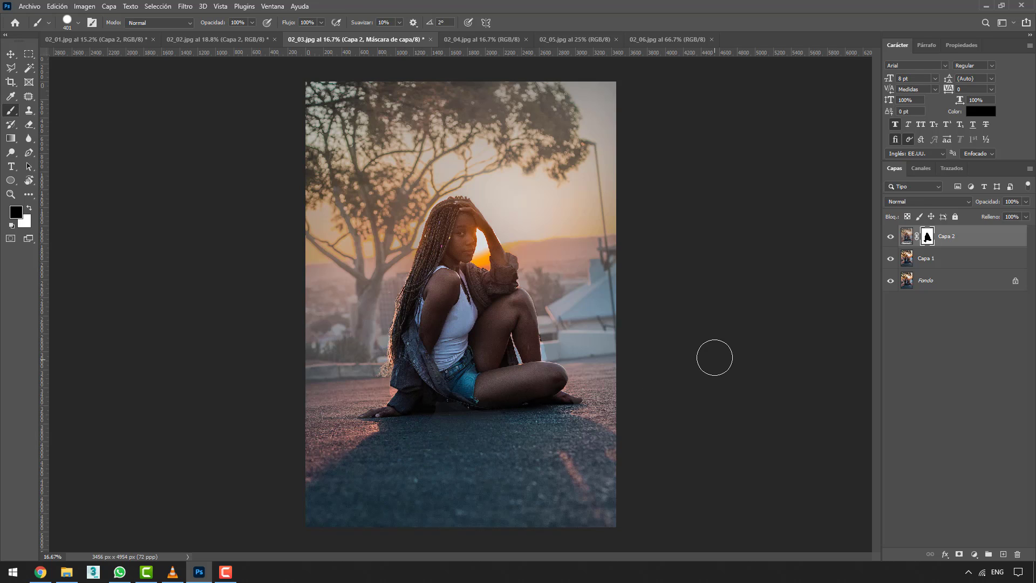
drag(890, 259, 890, 286)
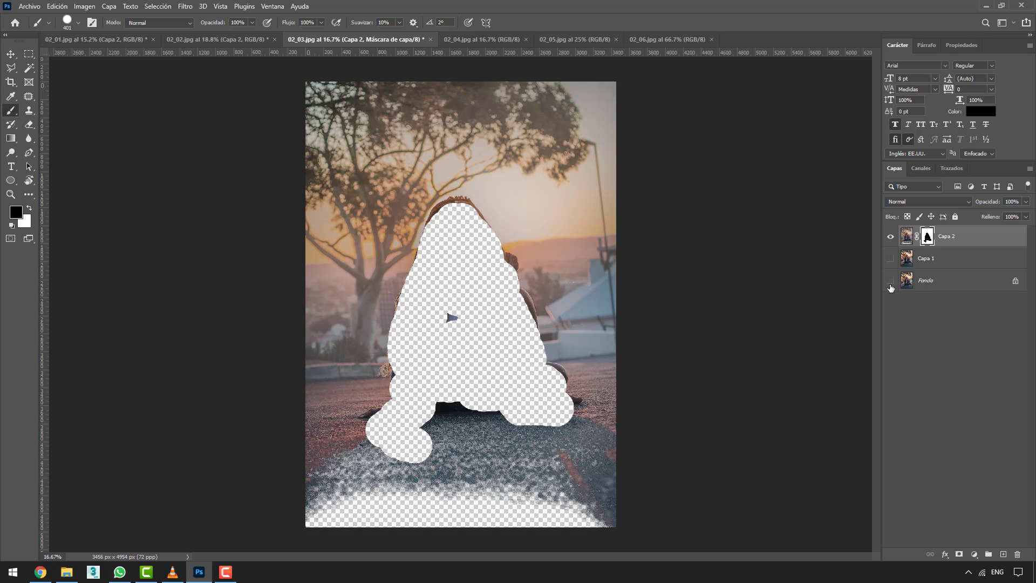
click(452, 317)
- Toggle the visibility of Capa 2 and Capa 1 to compare the masked haze layer with the original copy
click(890, 237)
click(890, 259)
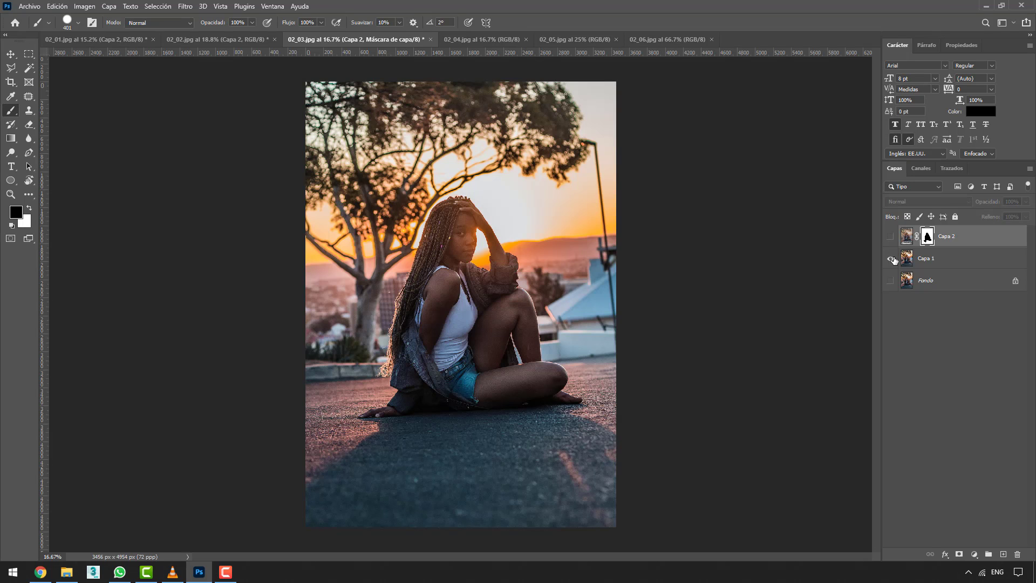
click(891, 259)
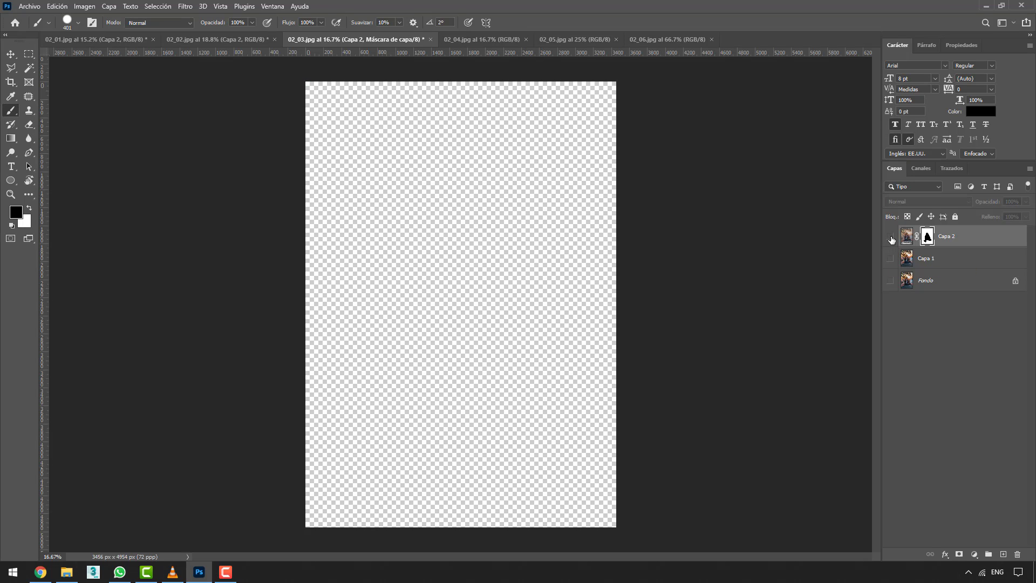
click(890, 236)
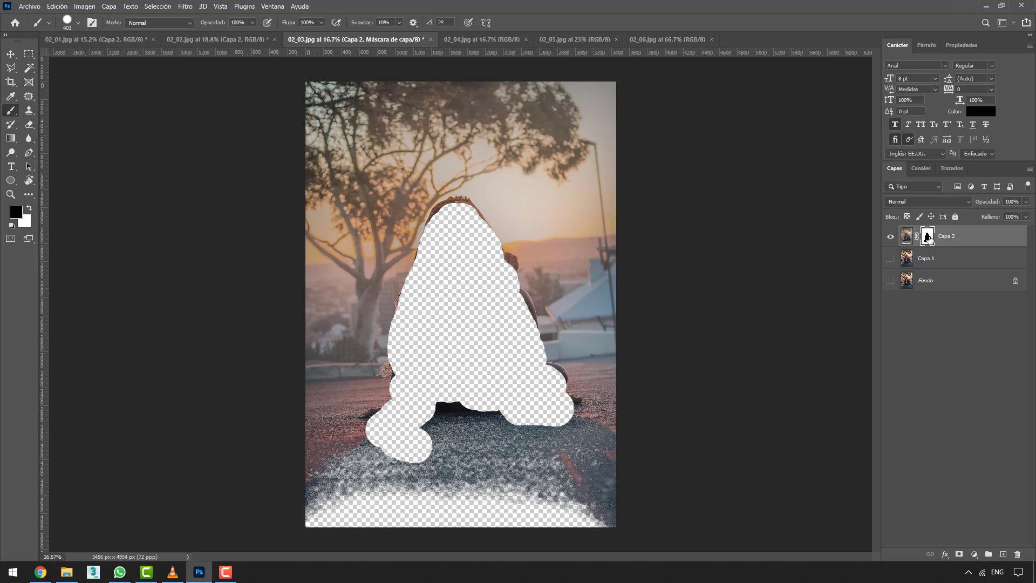
- Delete the mask from Capa 2 without applying it and switch to the rectangular marquee tool
drag(927, 238, 1017, 554)
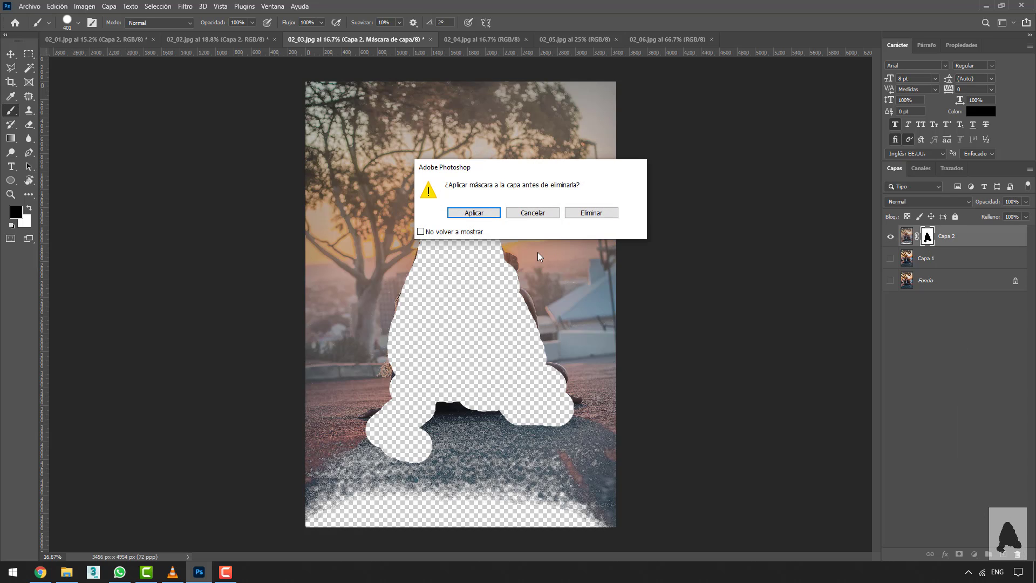
click(583, 214)
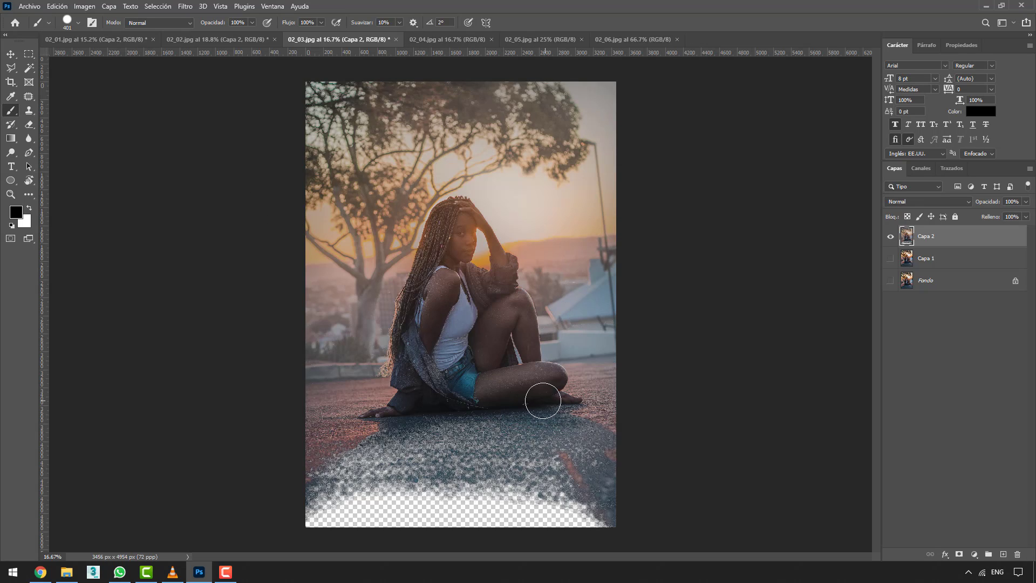
click(29, 54)
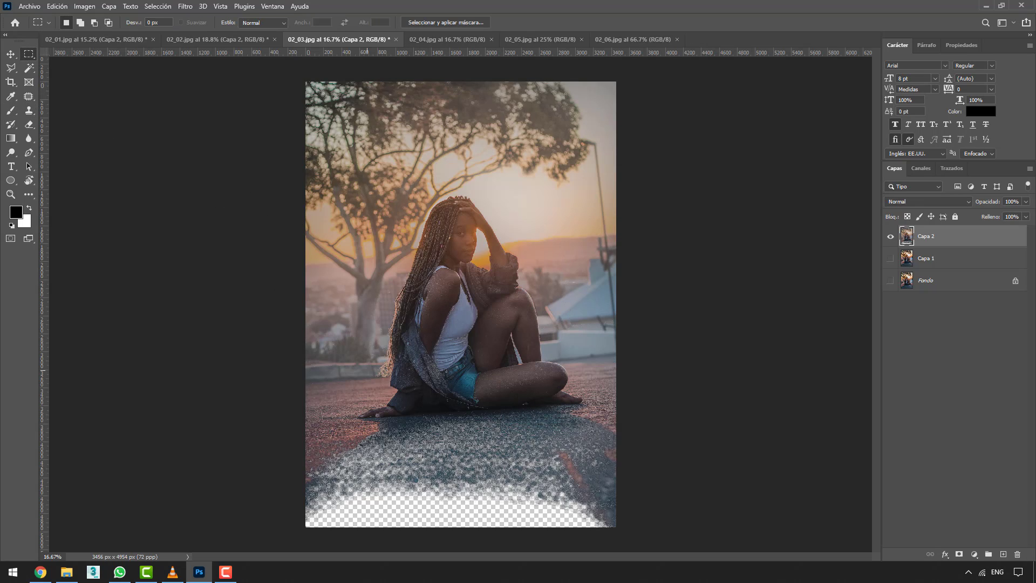
- Show and hide Capa 1 and Capa 2 to examine the unmasked haze layer with and without the copy beneath
click(890, 259)
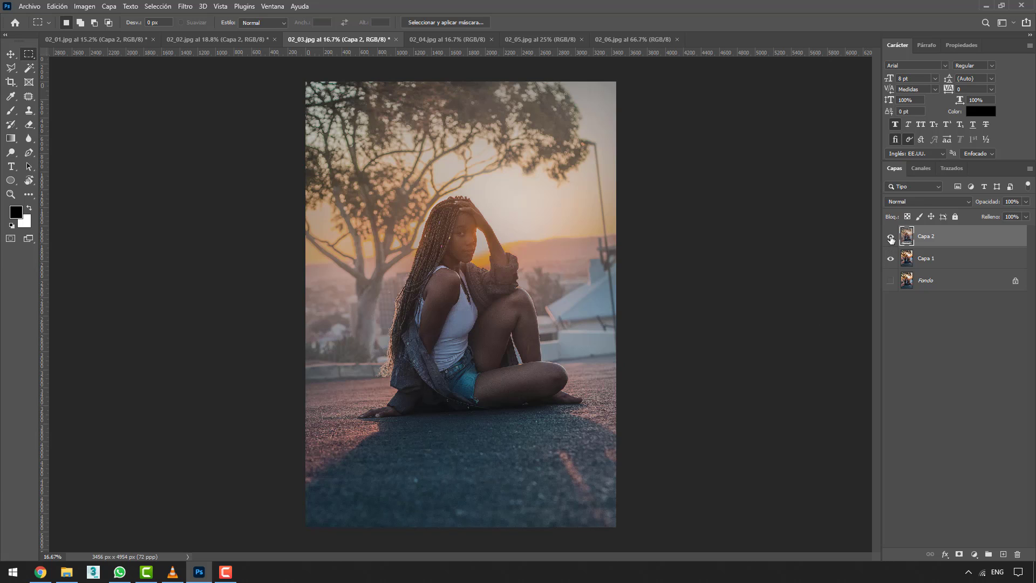
click(891, 236)
click(890, 237)
click(888, 237)
click(890, 259)
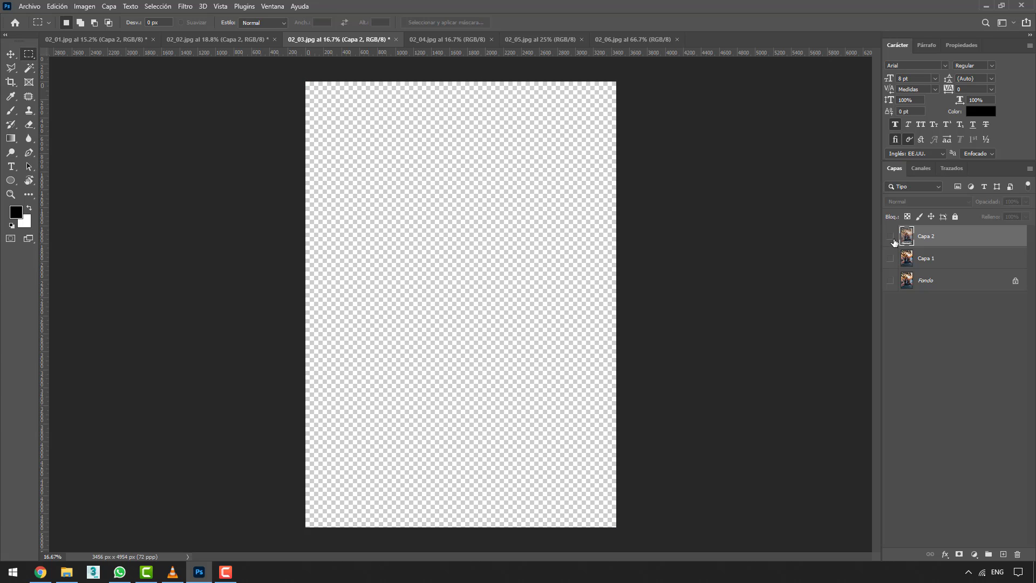
click(890, 236)
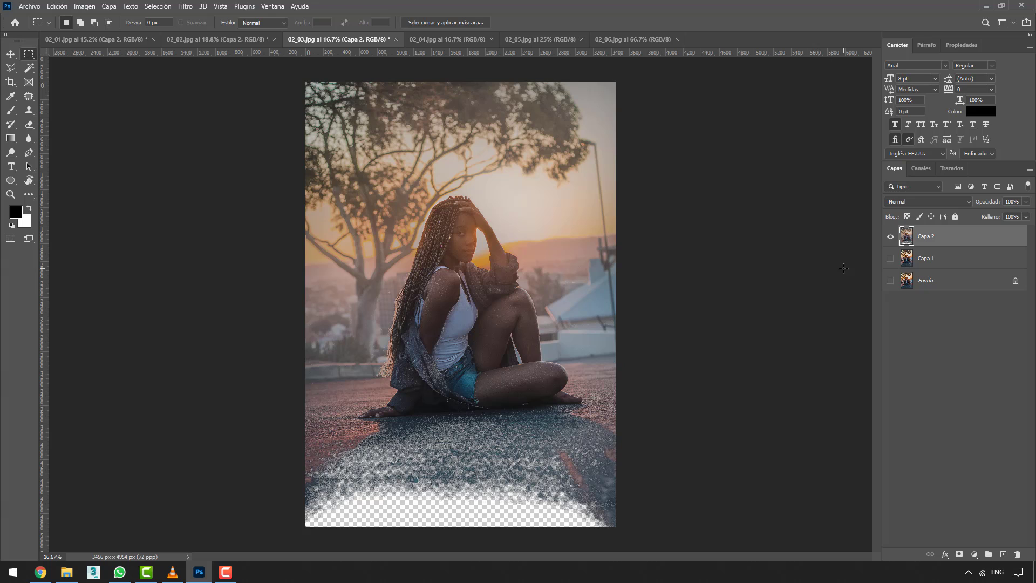
click(889, 238)
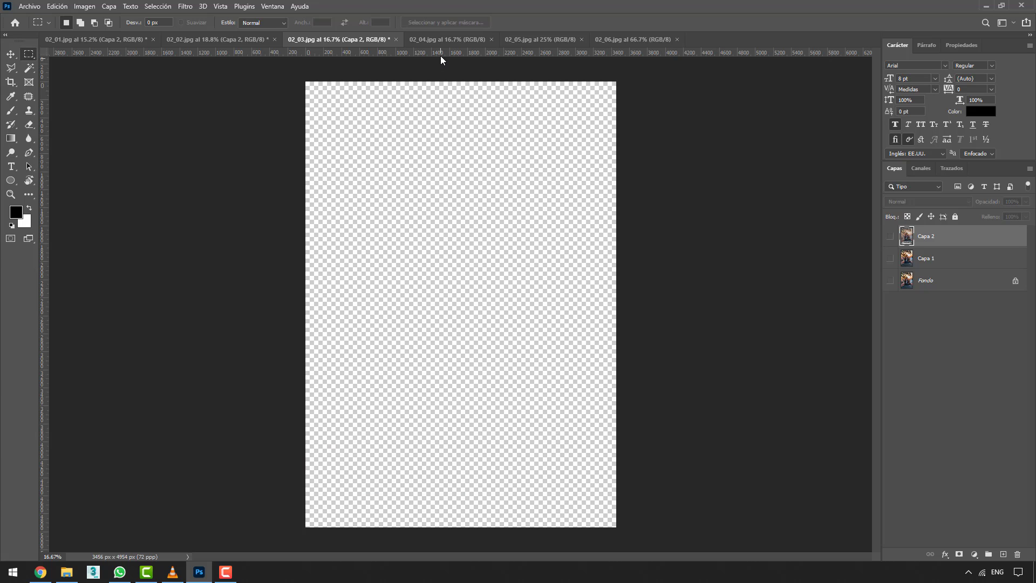
- Switch to 02_04.jpg, the rainy city street, and enable the beta depth haze neural filter for it
click(439, 41)
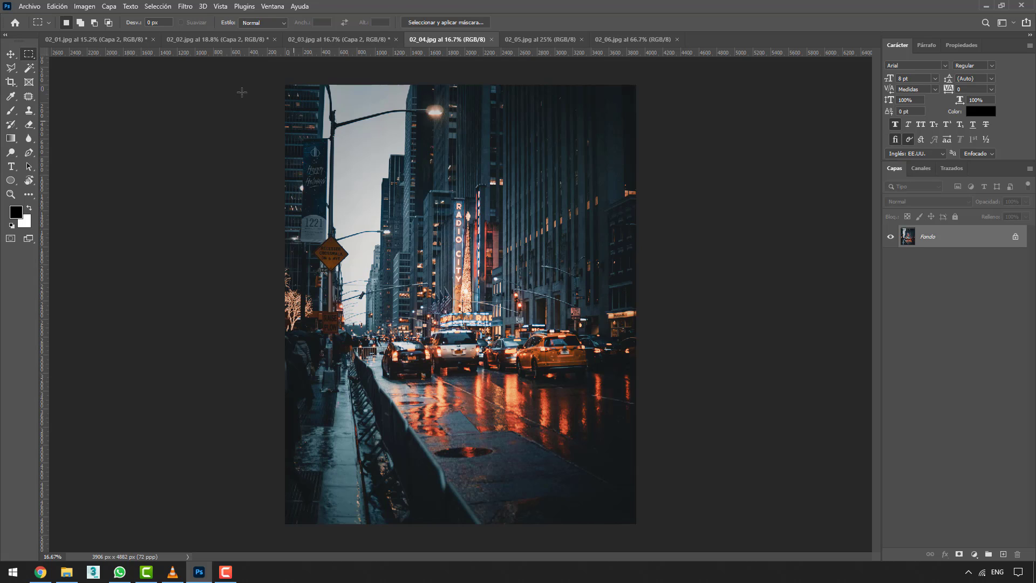
click(187, 7)
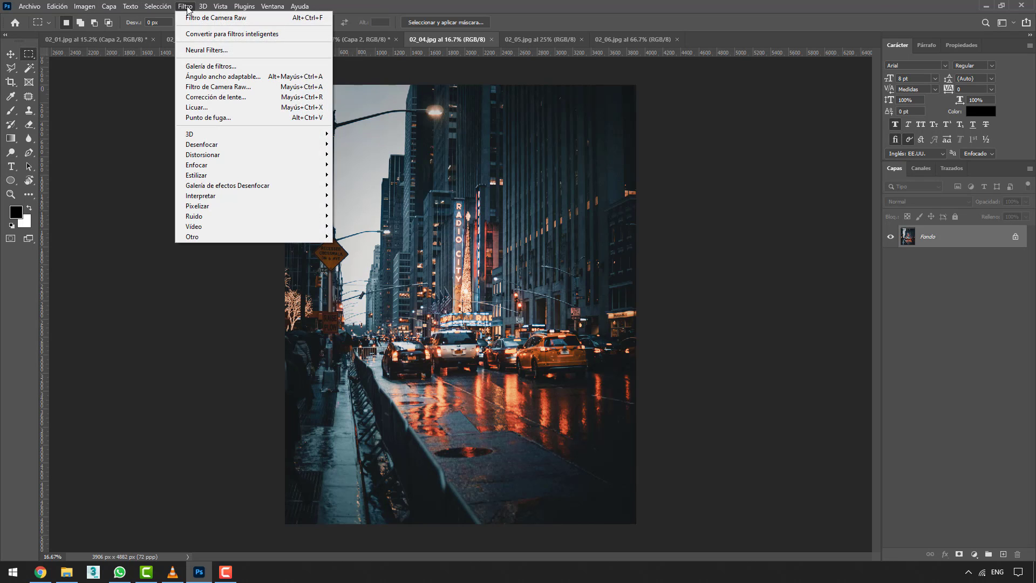
click(227, 50)
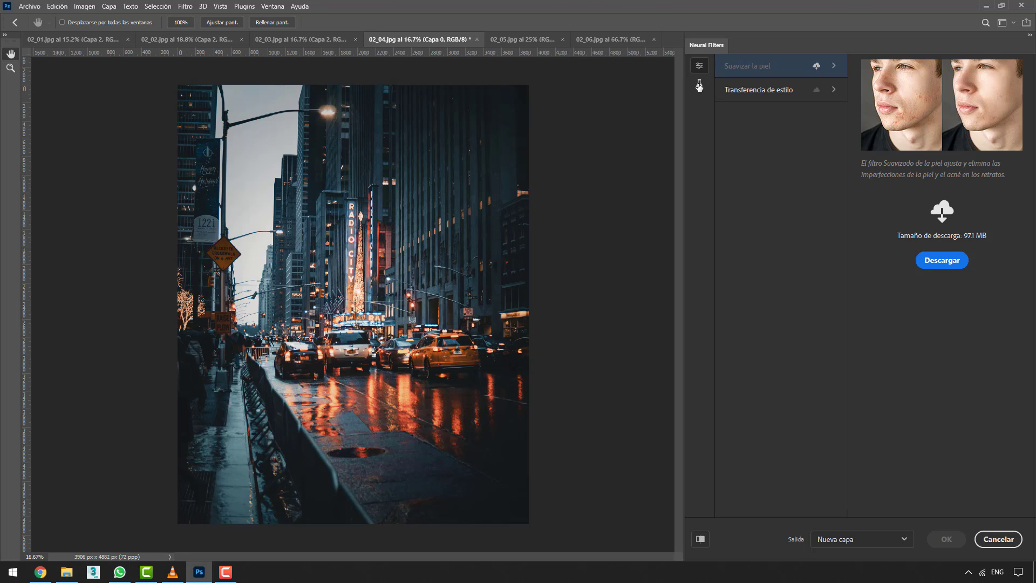
click(699, 85)
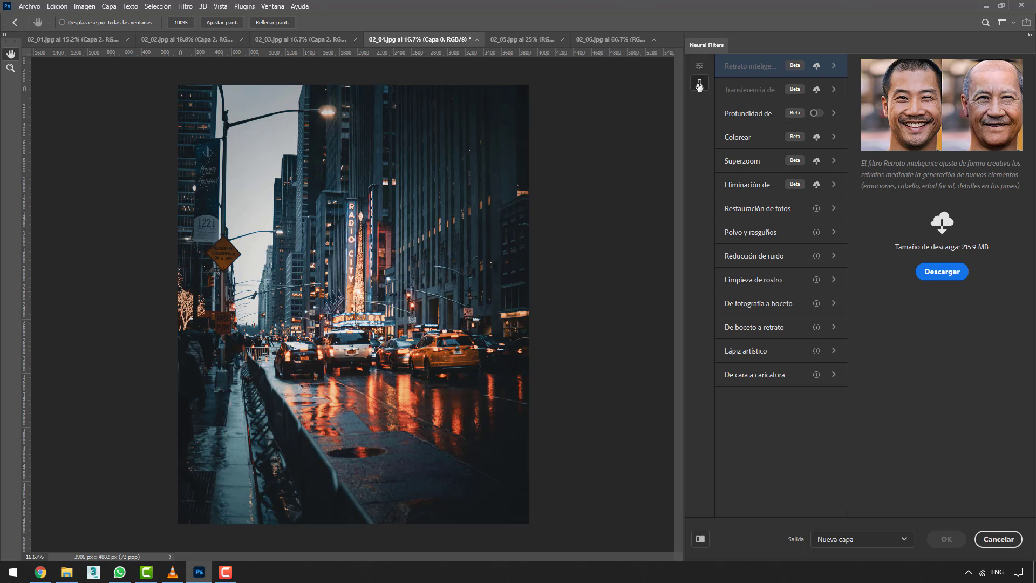
click(816, 113)
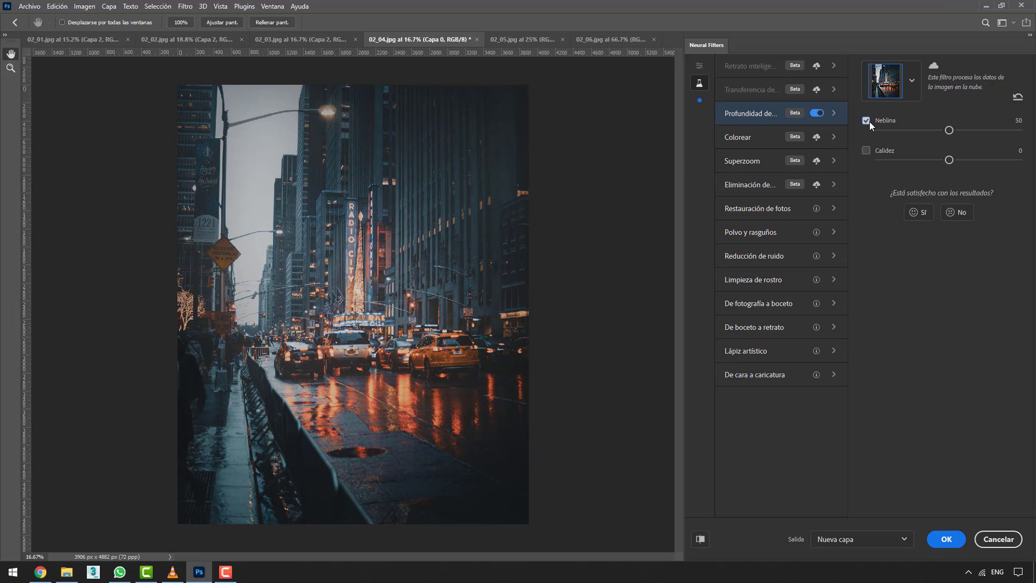
- Raise the haze filter's Neblina beyond 73 and apply it to the street photo as a new layer
drag(950, 130, 980, 130)
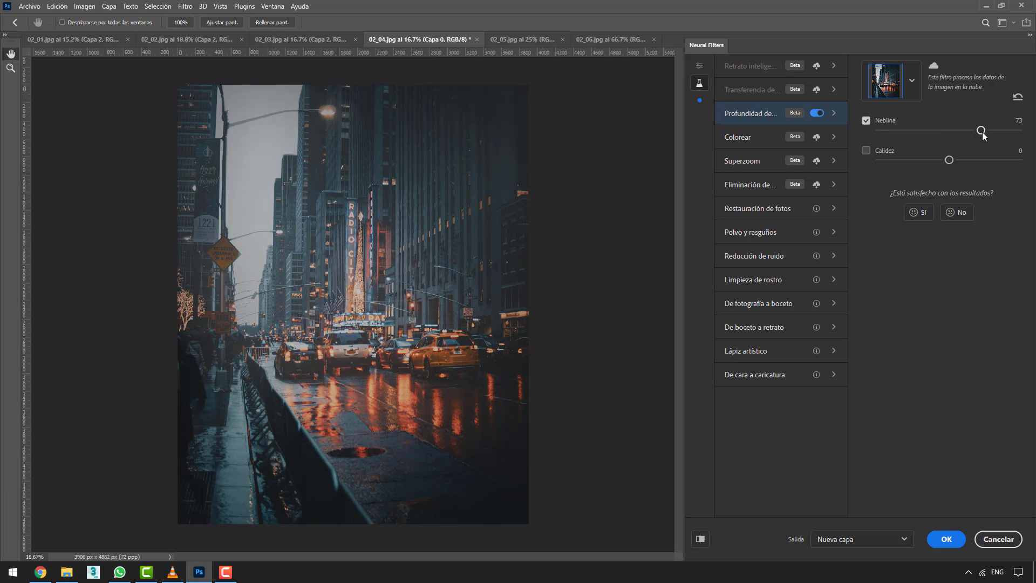
drag(981, 132, 992, 138)
click(946, 539)
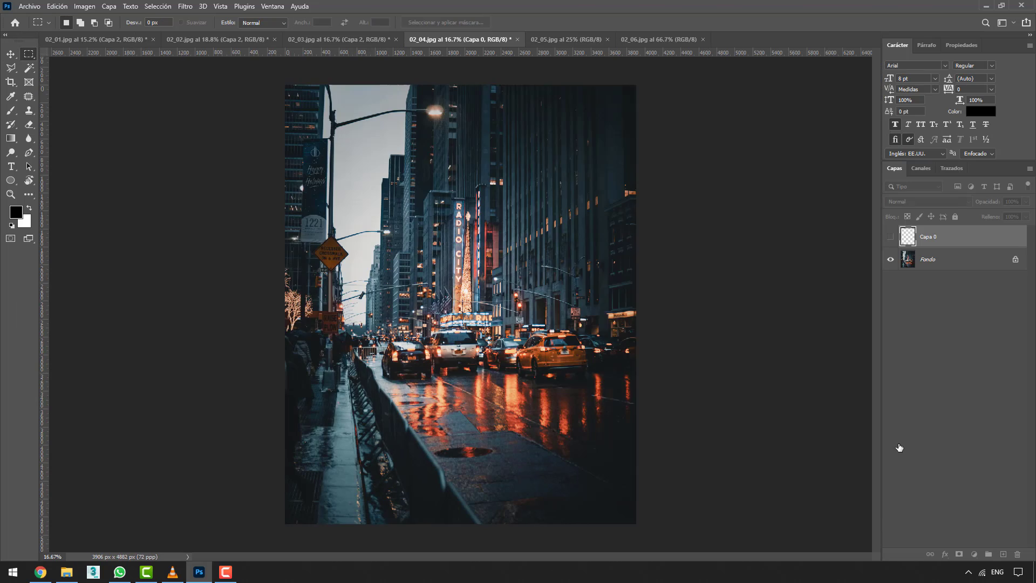
- Add a layer mask to Capa 0 and fade the haze off the right side of the street with a linear black-to-white gradient, checking without Fondo
click(890, 260)
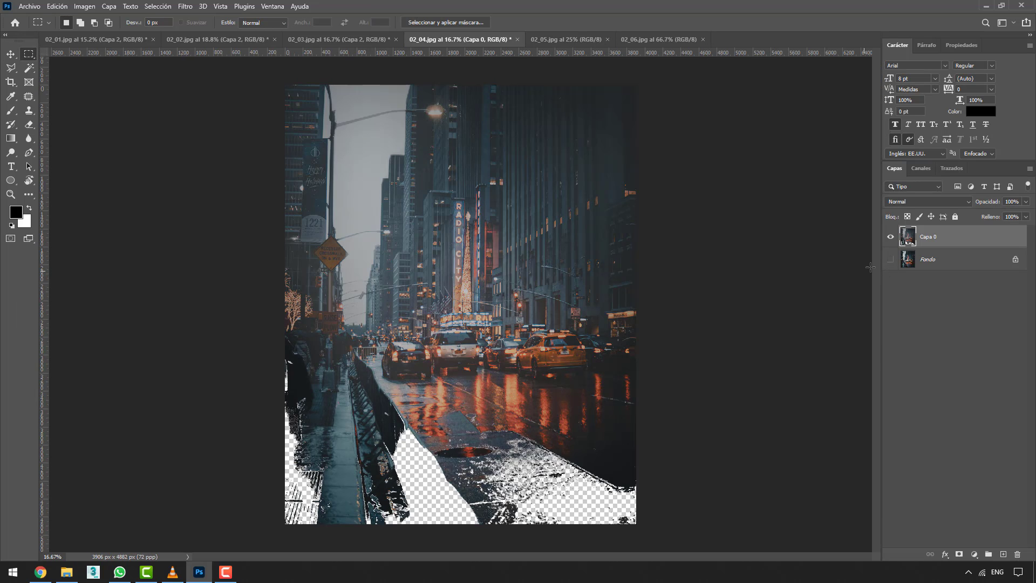
click(890, 260)
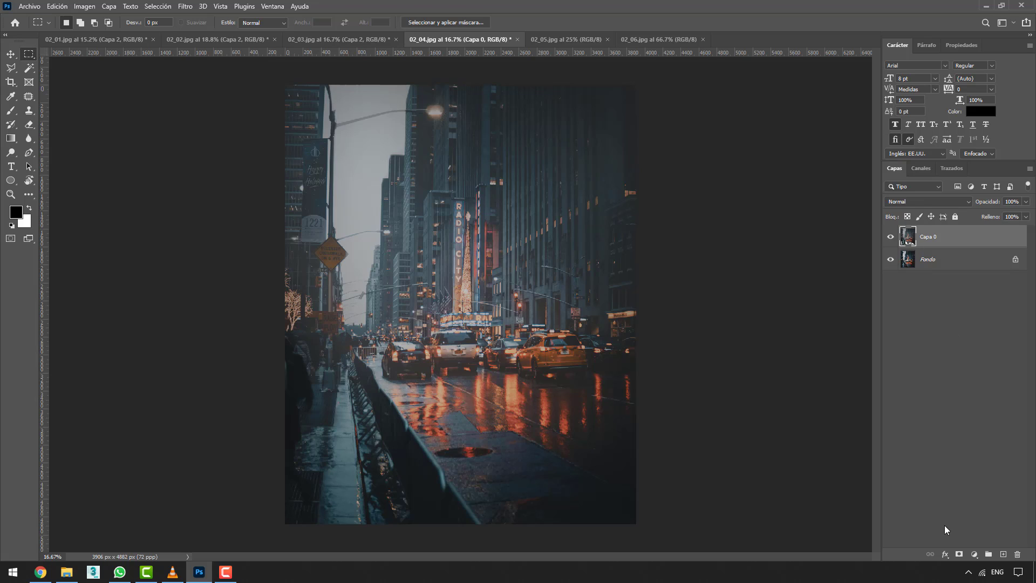
click(959, 554)
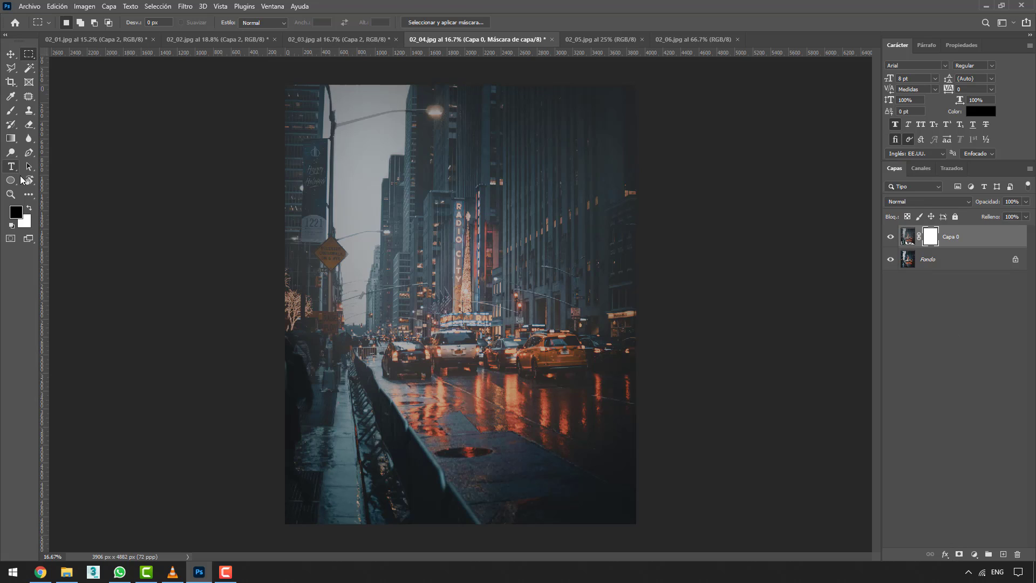
click(11, 138)
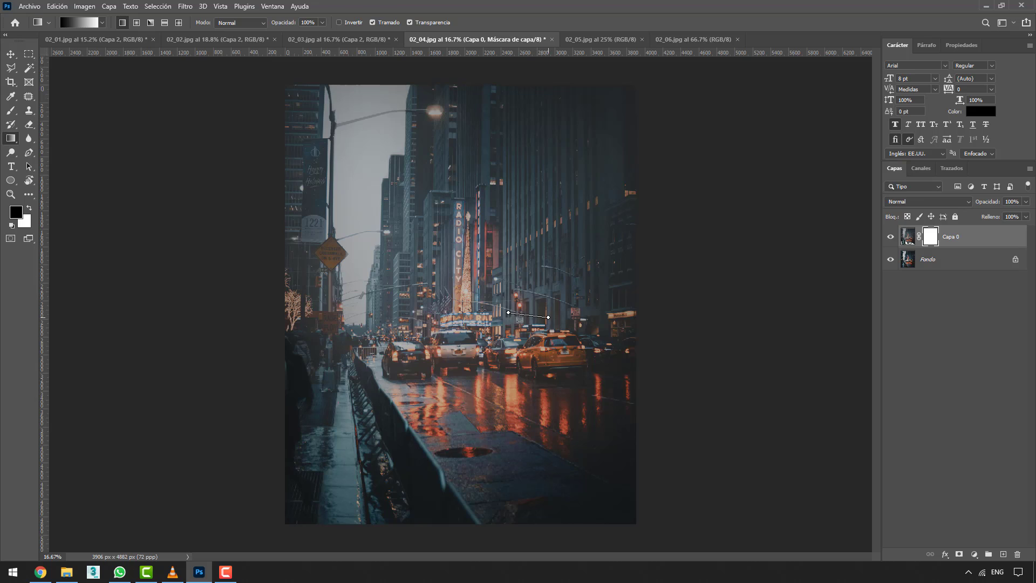
drag(536, 318, 409, 291)
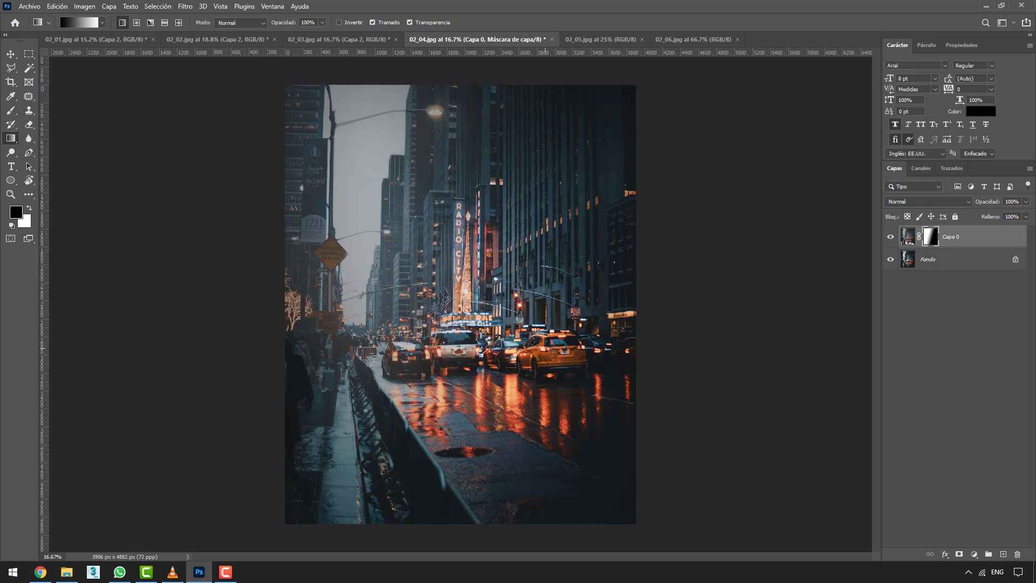
drag(553, 350, 417, 293)
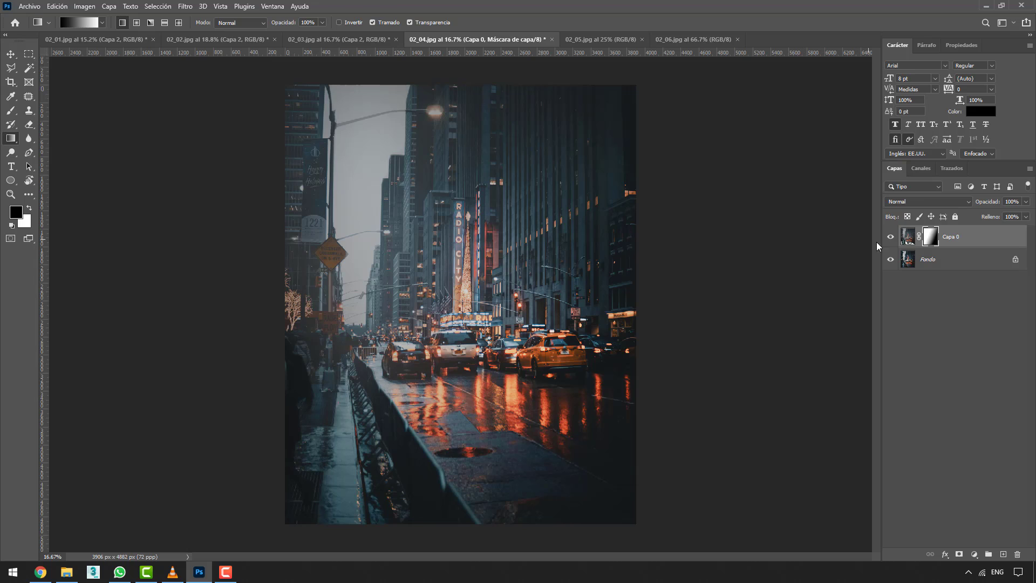
click(890, 259)
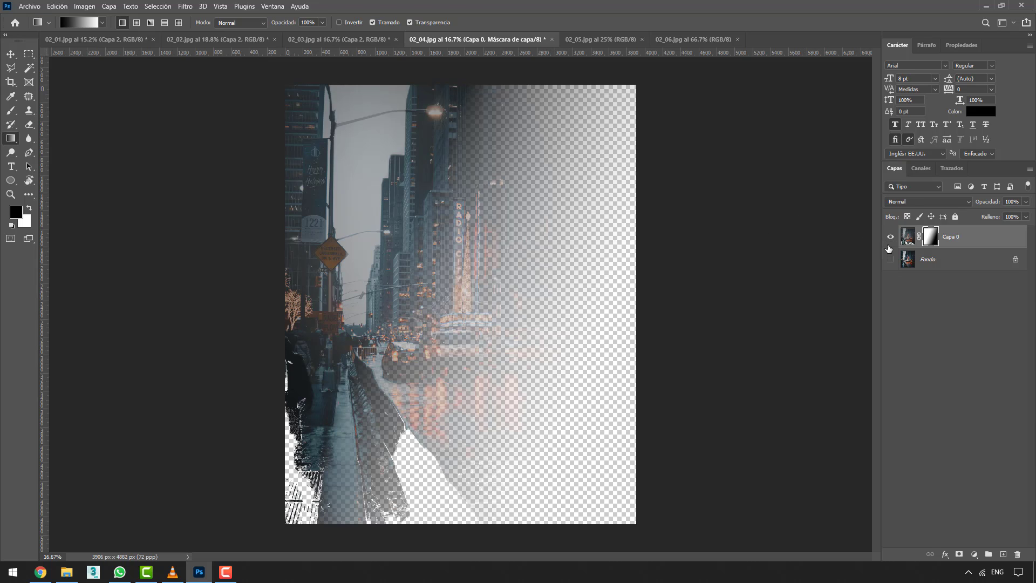
click(890, 259)
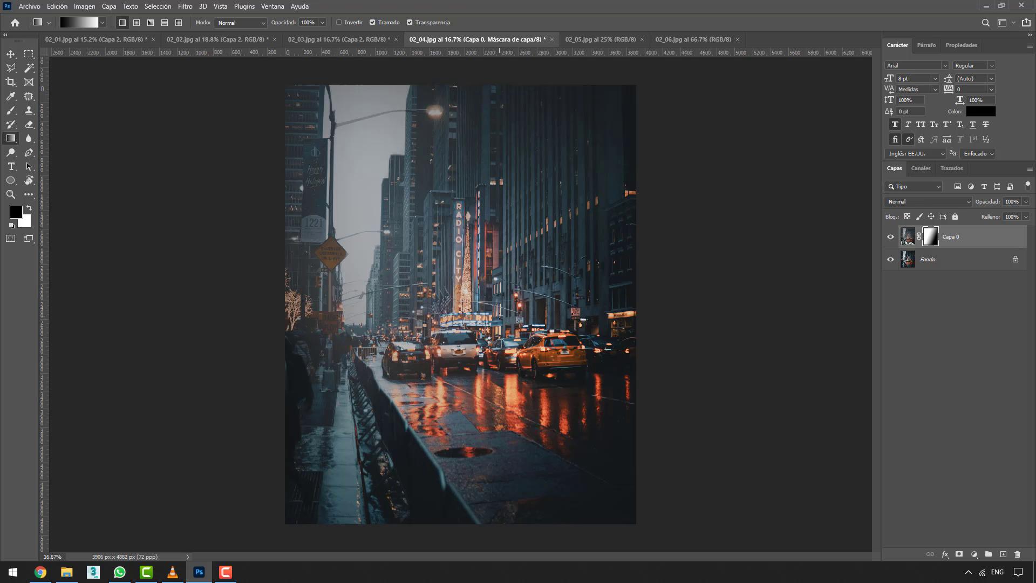
- Switch to 02_05.jpg, the hot-air balloon landscape, and enable the beta depth haze neural filter for it
click(584, 43)
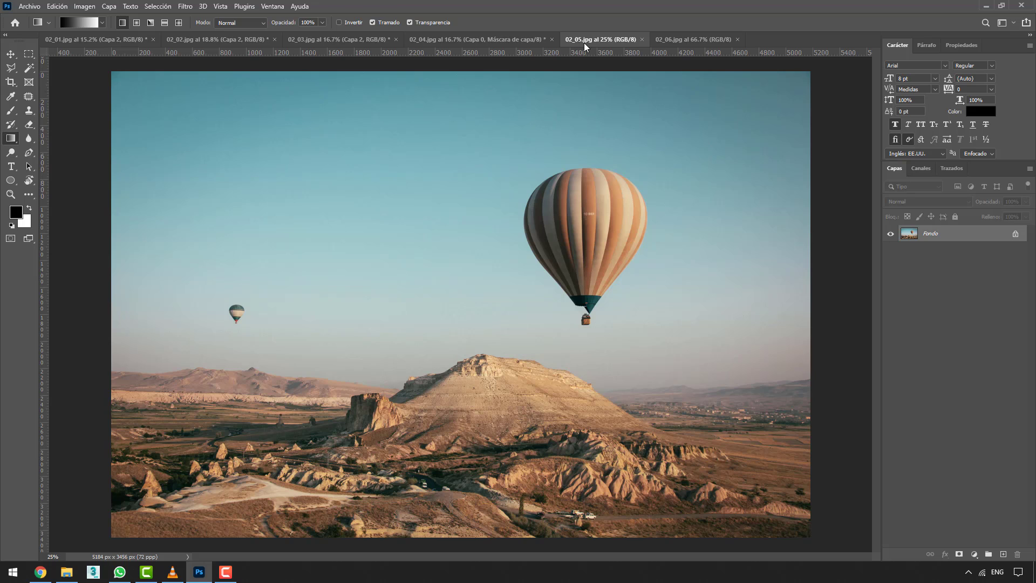
scroll(548, 261, down, 1)
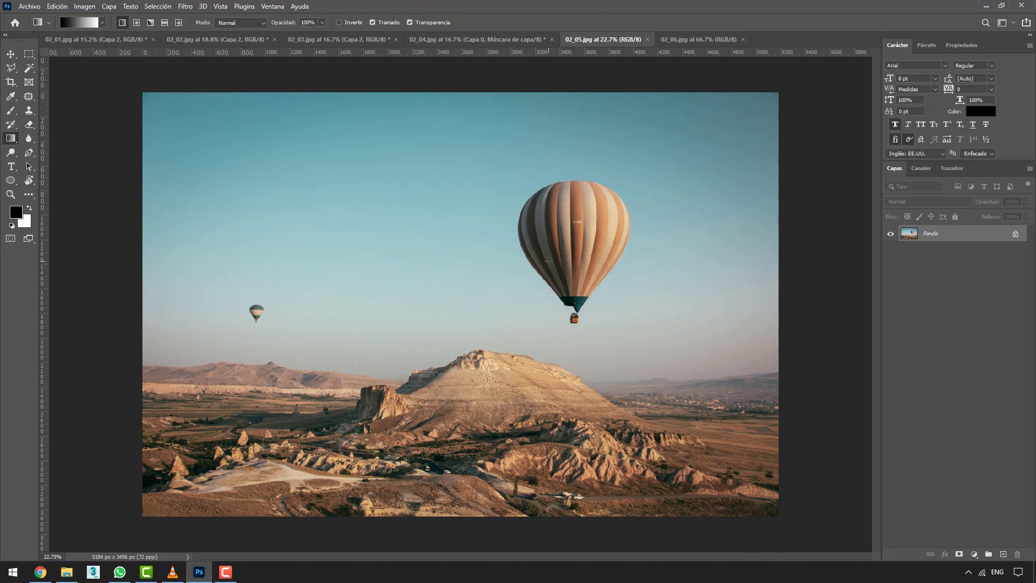
click(10, 54)
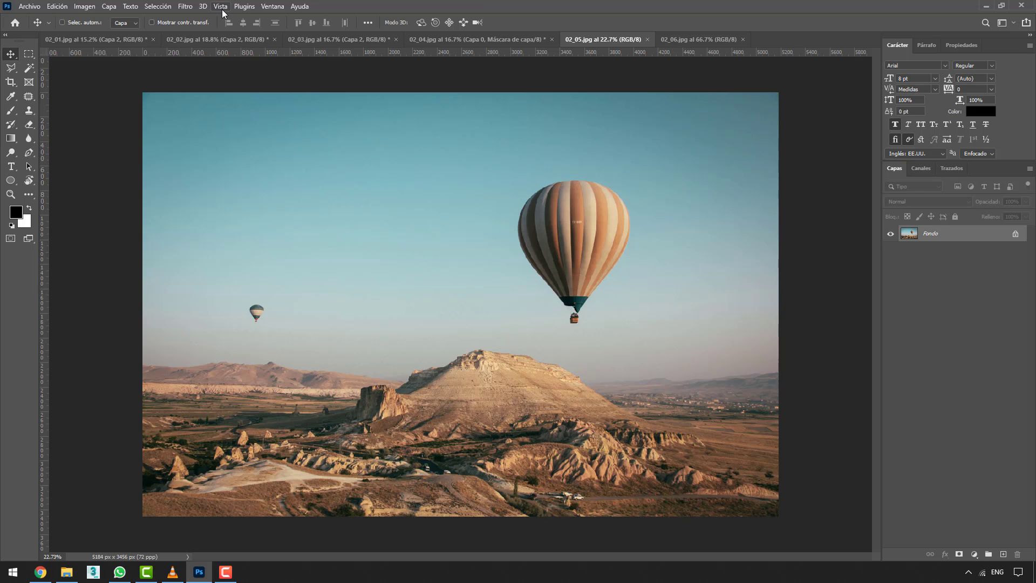
click(185, 7)
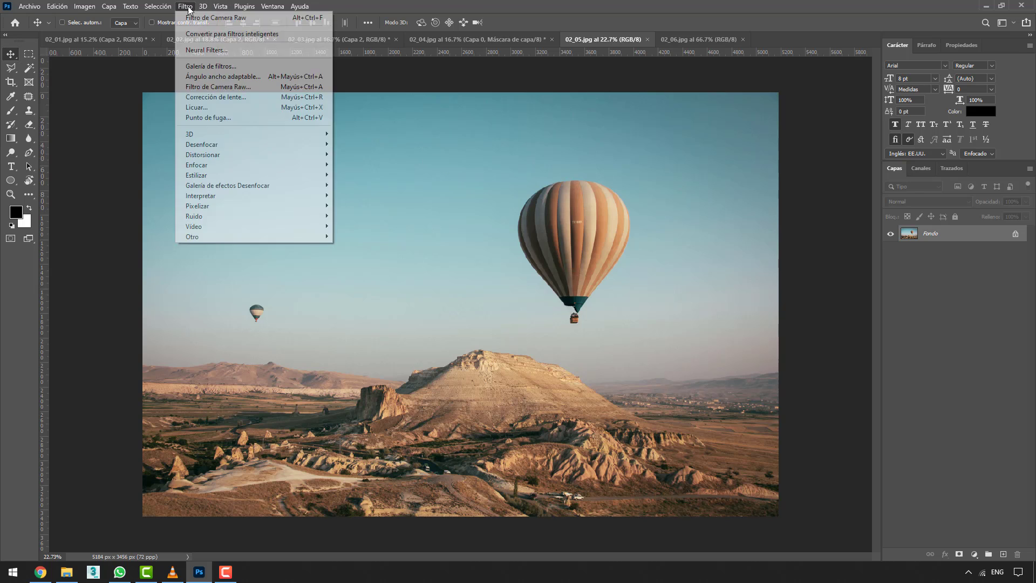
click(225, 53)
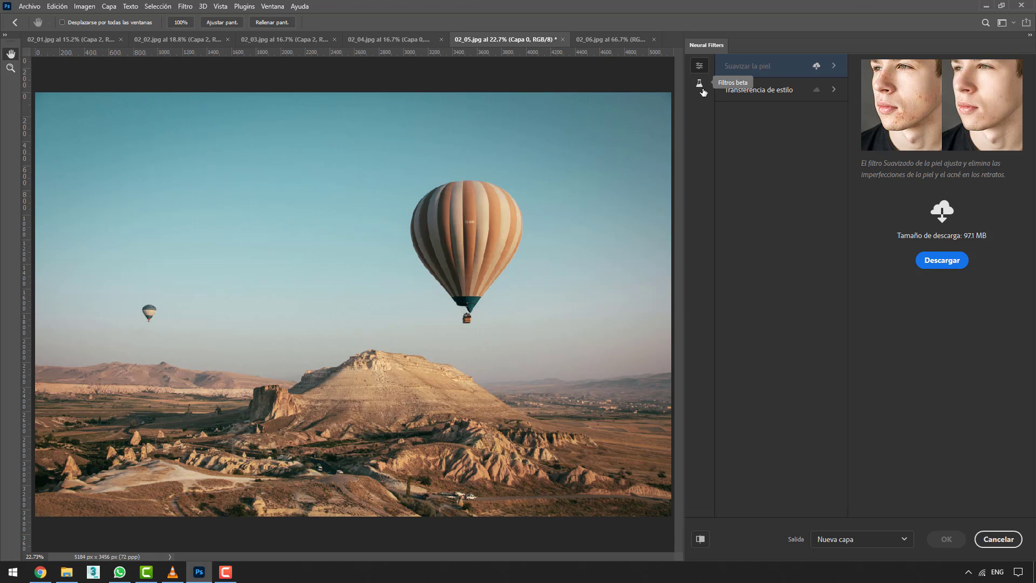
click(700, 85)
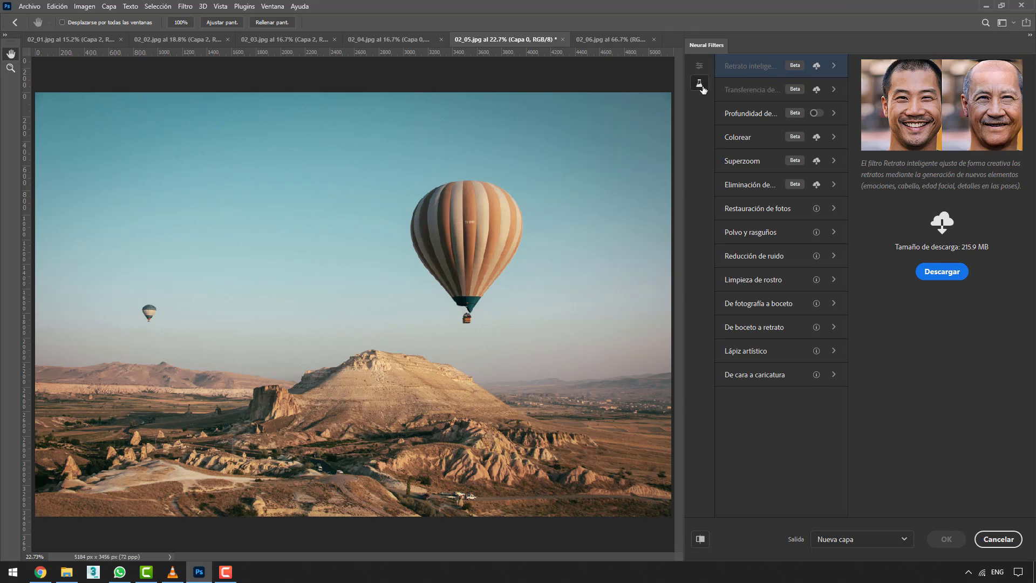
click(815, 115)
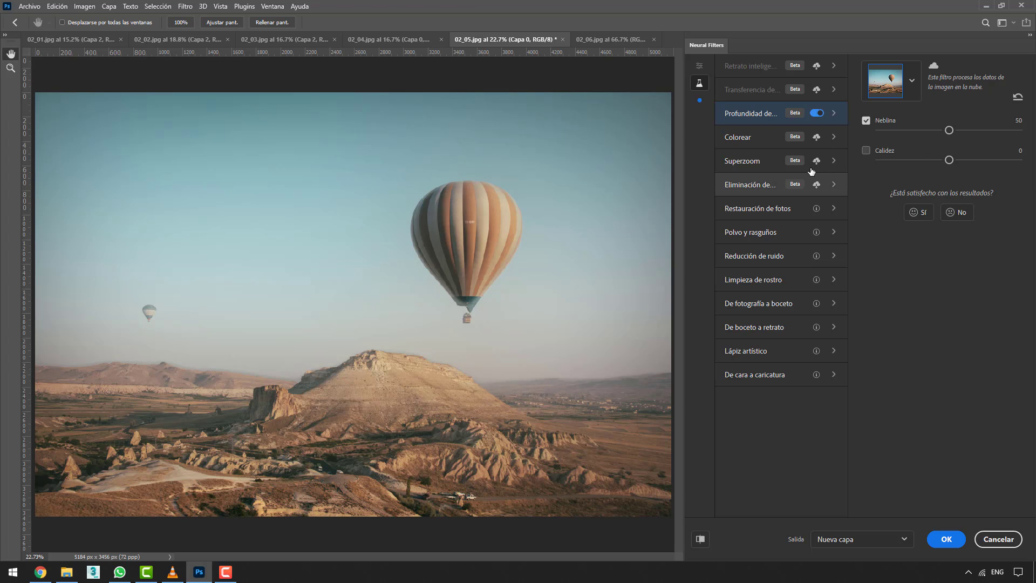
- Raise Neblina to 60, compare the balloon photo with the haze off and on, and apply the filter as a new layer
drag(949, 130, 963, 130)
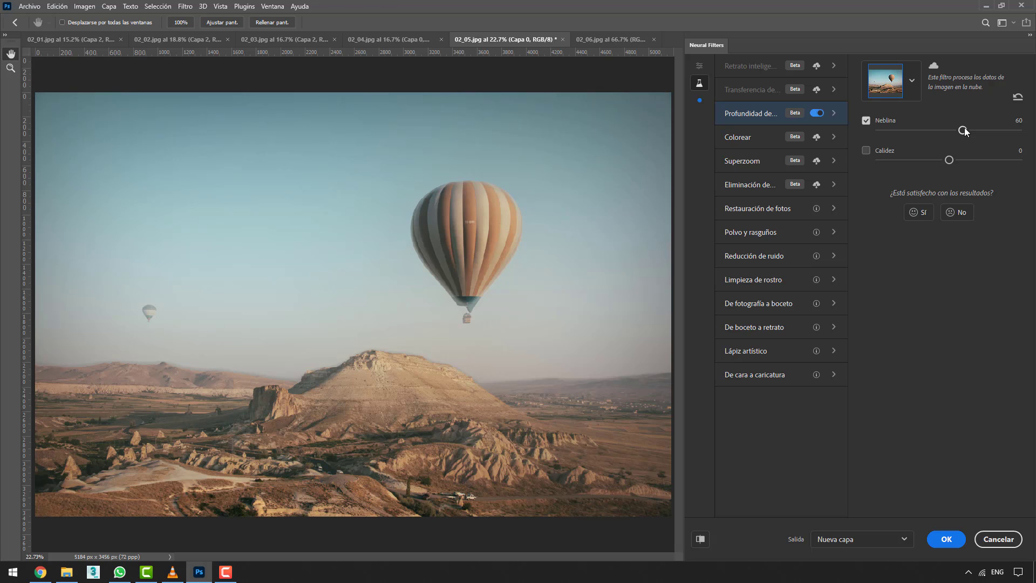
click(866, 121)
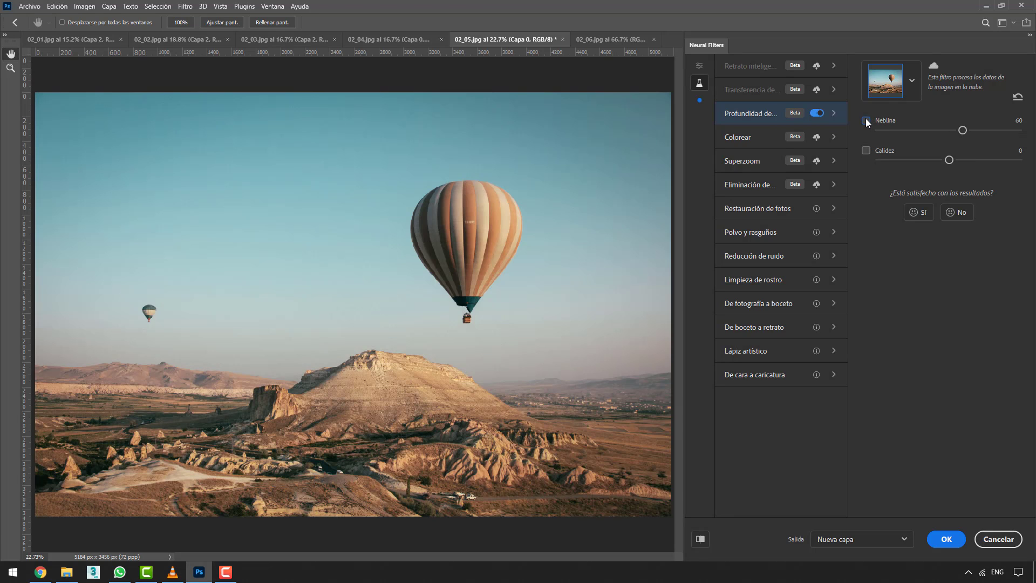
click(866, 121)
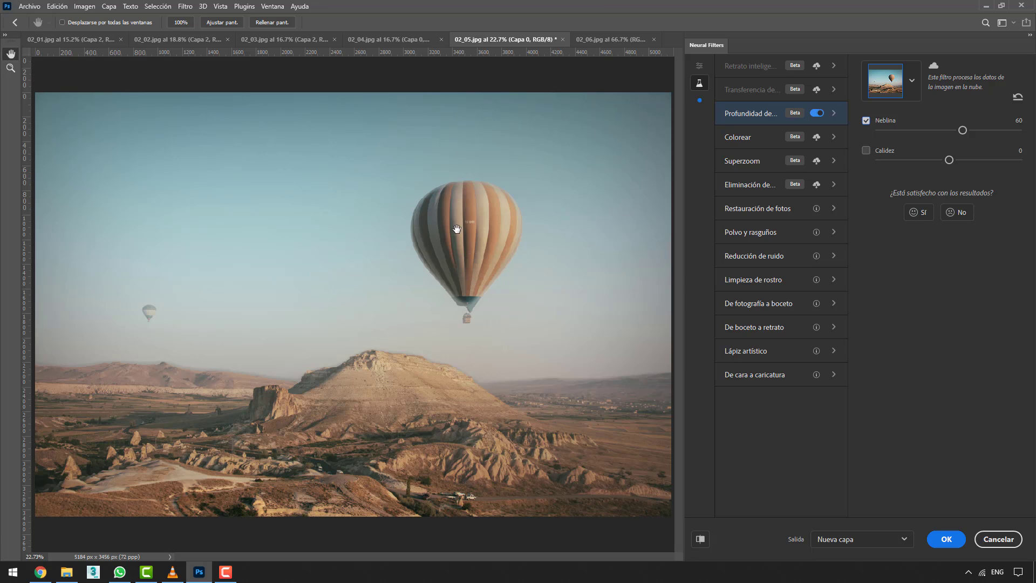
click(937, 540)
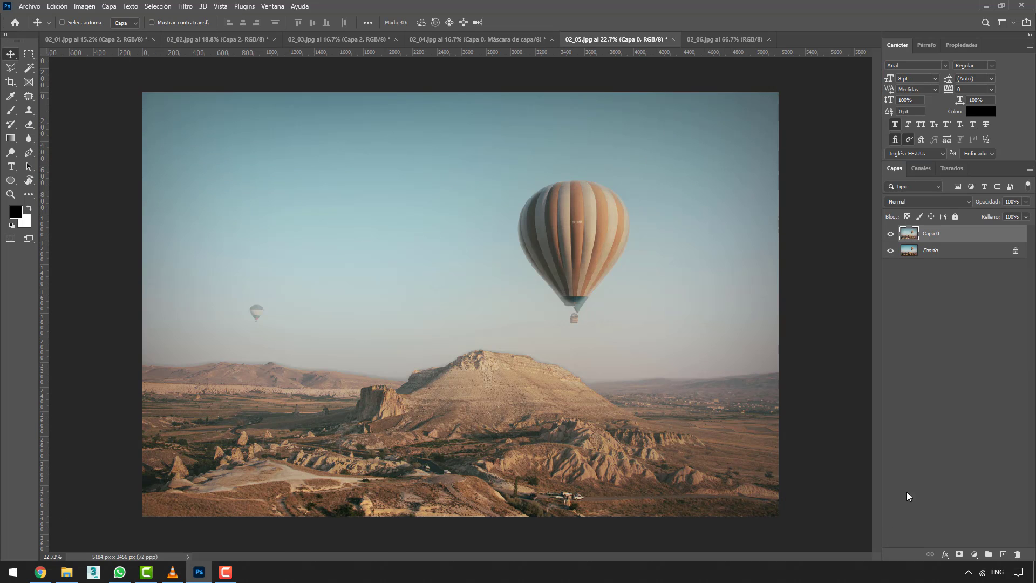
- Add a layer mask to Capa 0 and fade the haze out of the rocky foreground with a vertical black-to-white gradient
click(959, 554)
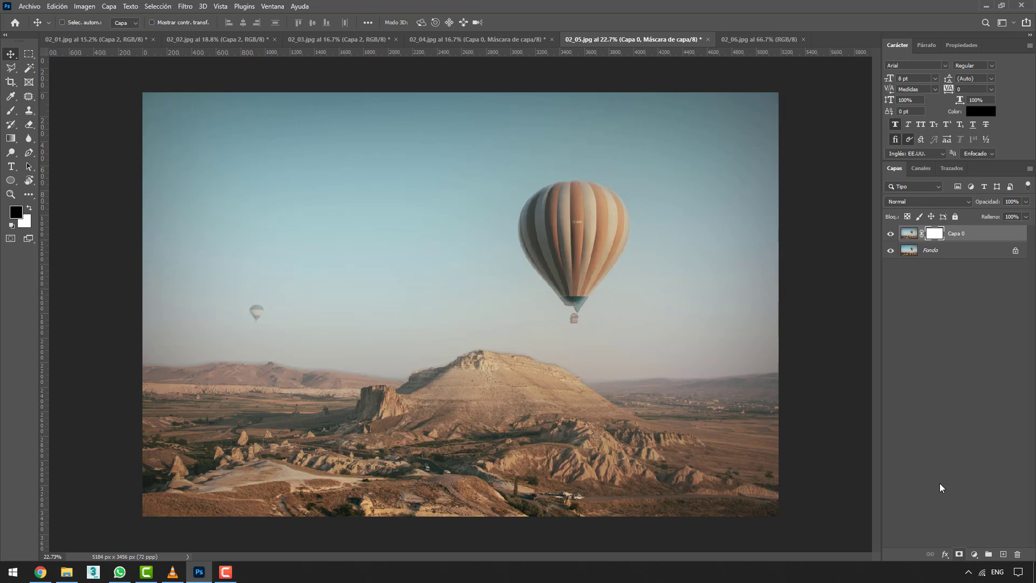
click(10, 138)
drag(463, 486, 462, 378)
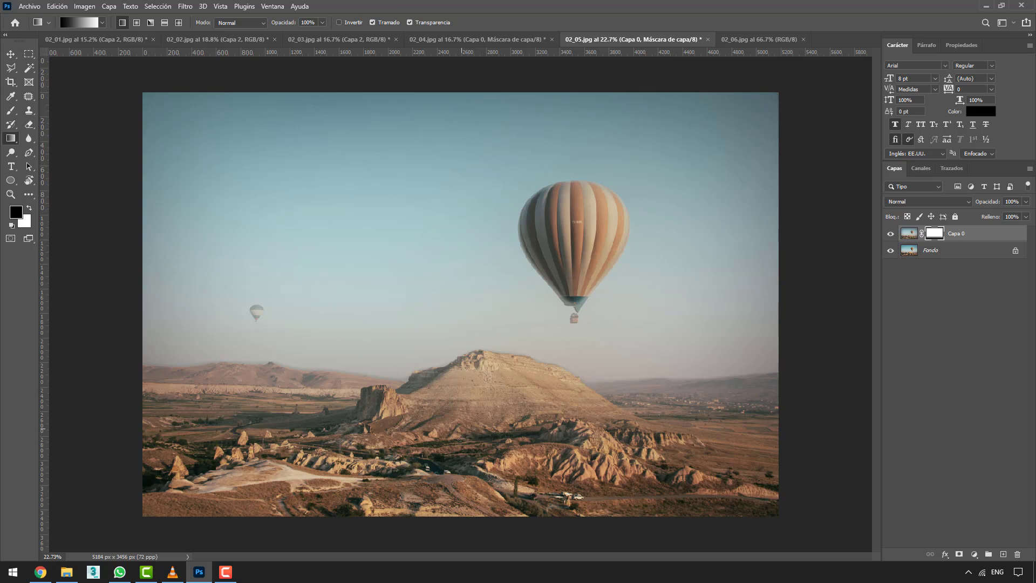
drag(488, 473, 489, 341)
drag(529, 451, 527, 372)
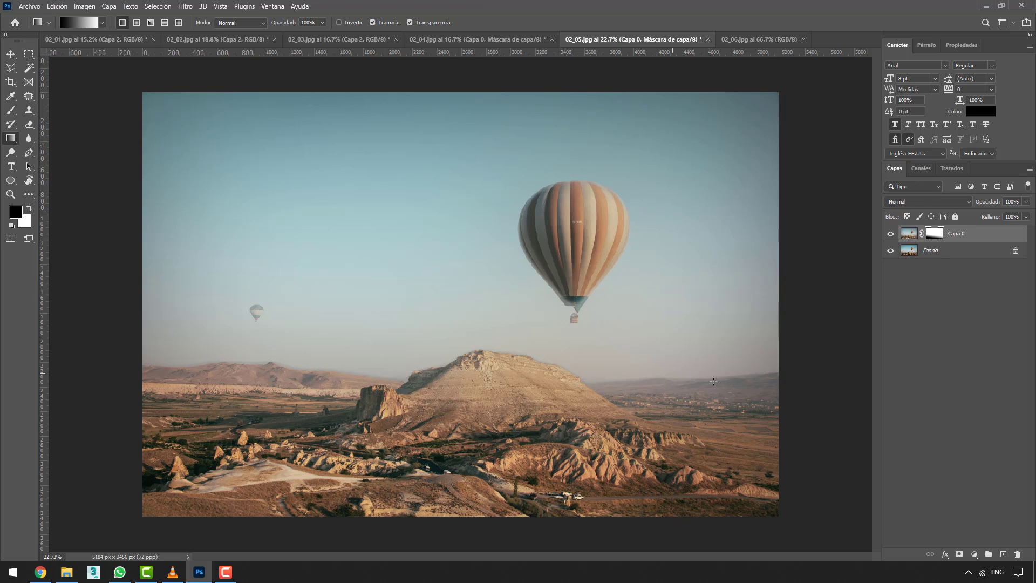
click(890, 235)
click(890, 235)
drag(525, 429, 521, 374)
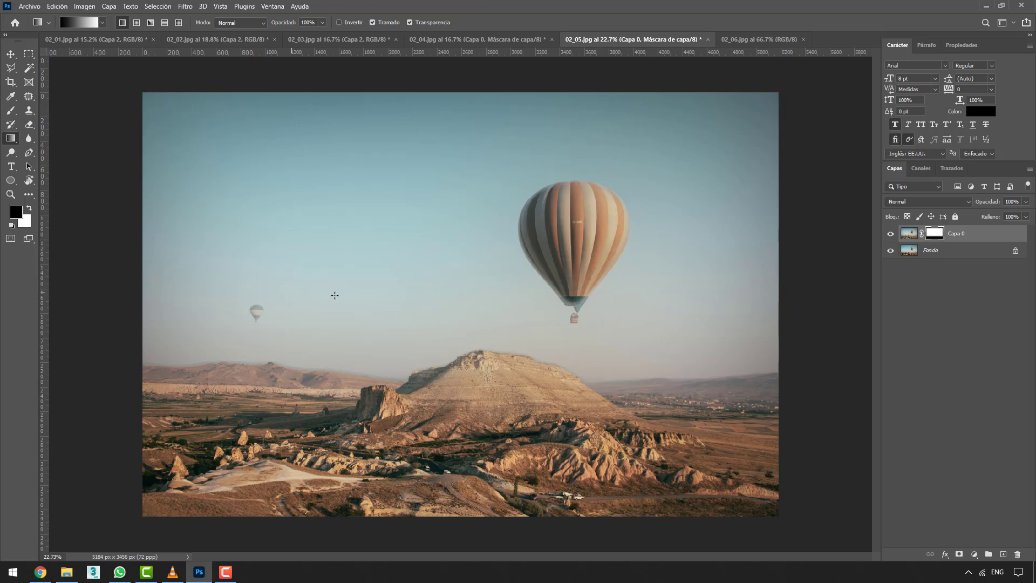
- Paint the large balloon black on Capa 0's mask with a hard brush of 172 px to clear its haze
key(b)
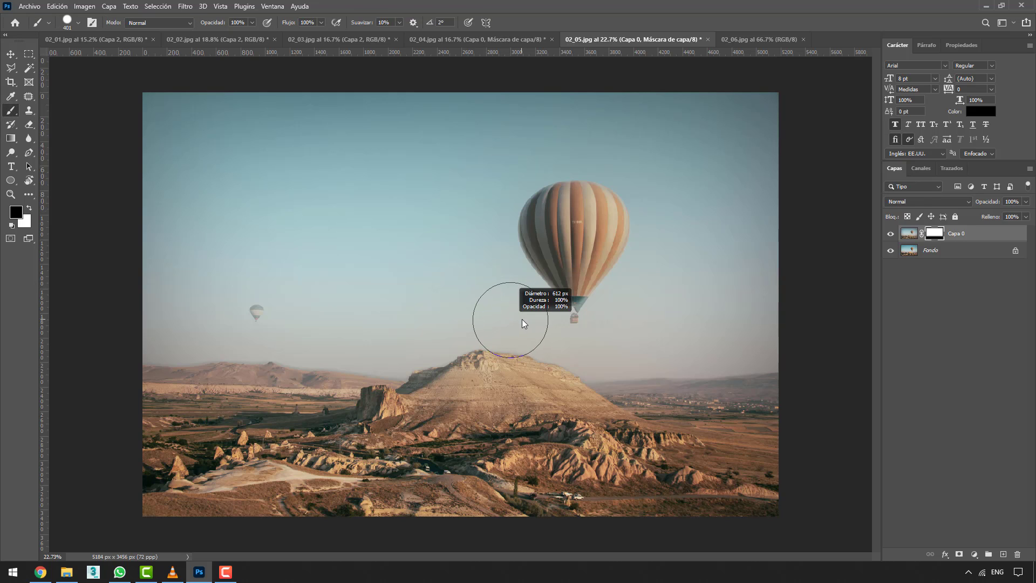
mouse_move(553, 232)
mouse_down()
mouse_move(584, 220)
mouse_move(570, 236)
mouse_move(562, 230)
mouse_move(570, 252)
mouse_move(584, 227)
mouse_move(556, 224)
mouse_move(575, 263)
mouse_move(547, 269)
mouse_move(567, 283)
mouse_move(574, 304)
mouse_move(559, 278)
mouse_move(574, 311)
mouse_move(581, 276)
mouse_up()
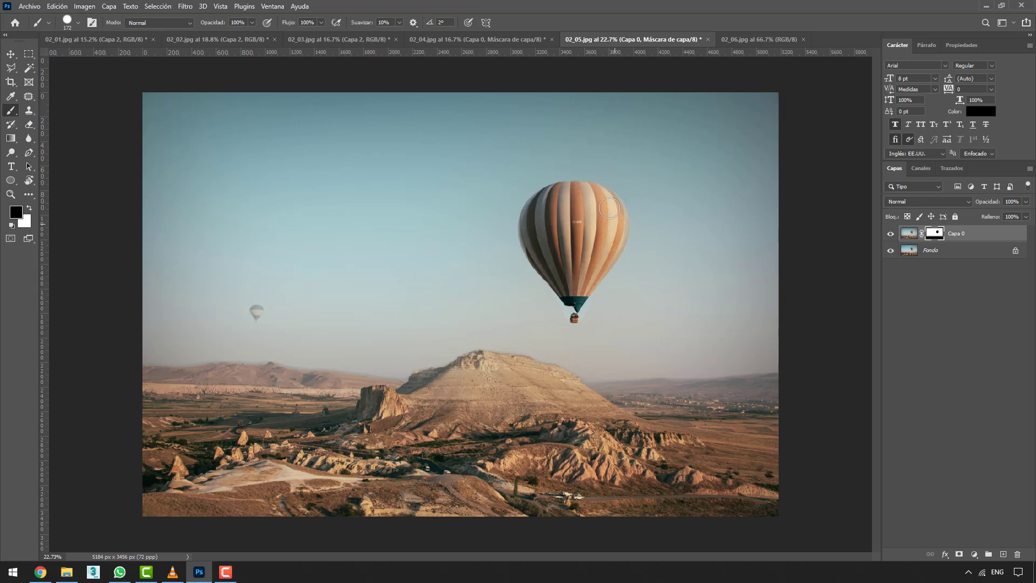
mouse_move(609, 208)
mouse_down()
mouse_move(591, 196)
mouse_move(615, 201)
mouse_move(615, 221)
mouse_move(595, 244)
mouse_move(571, 204)
mouse_move(534, 208)
mouse_move(539, 255)
mouse_up()
- Hide and show Fondo and Capa 0 in turn to examine the masked haze against the original balloon photo, leaving Capa 0 hidden
click(891, 250)
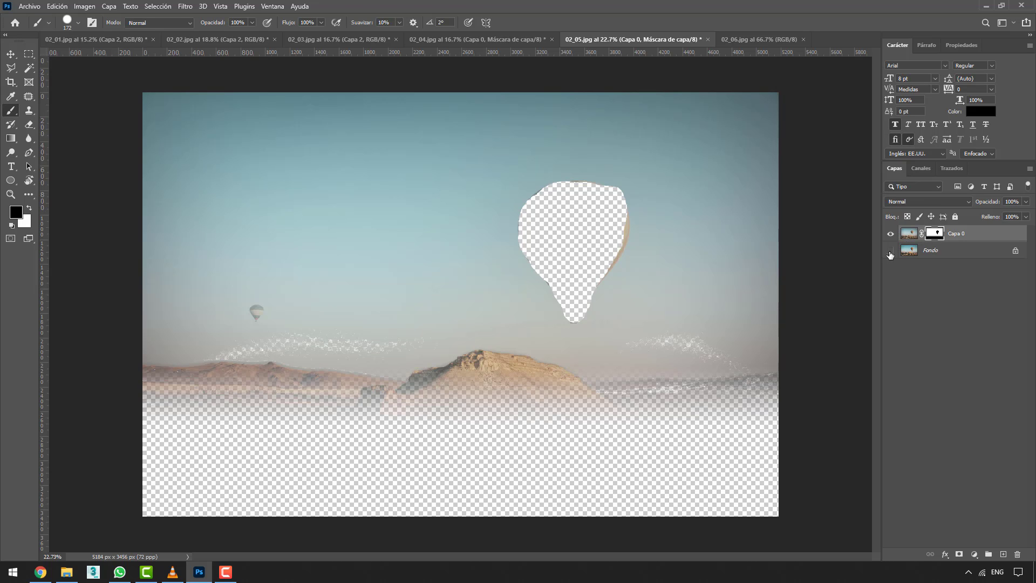
click(890, 251)
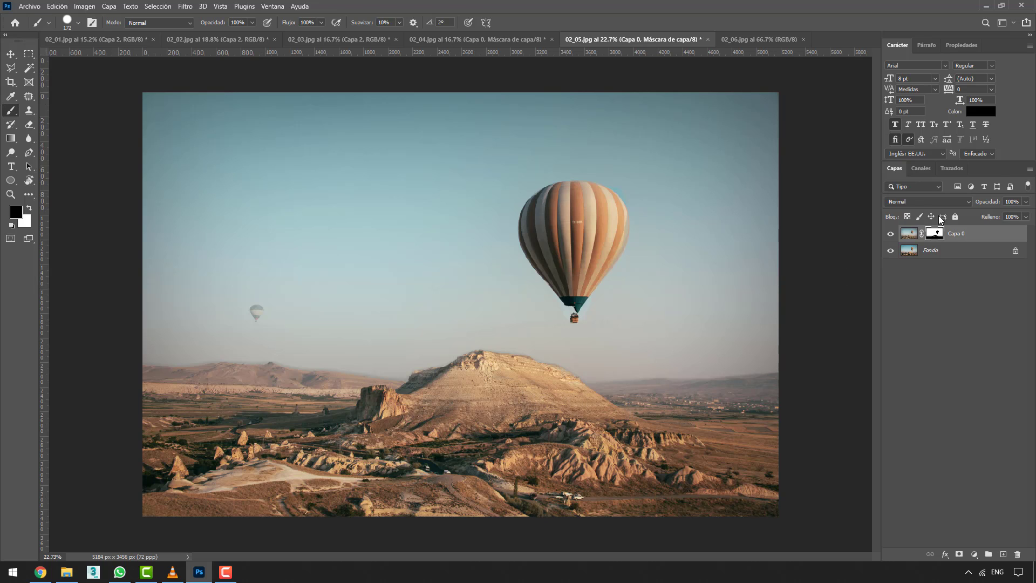
click(890, 235)
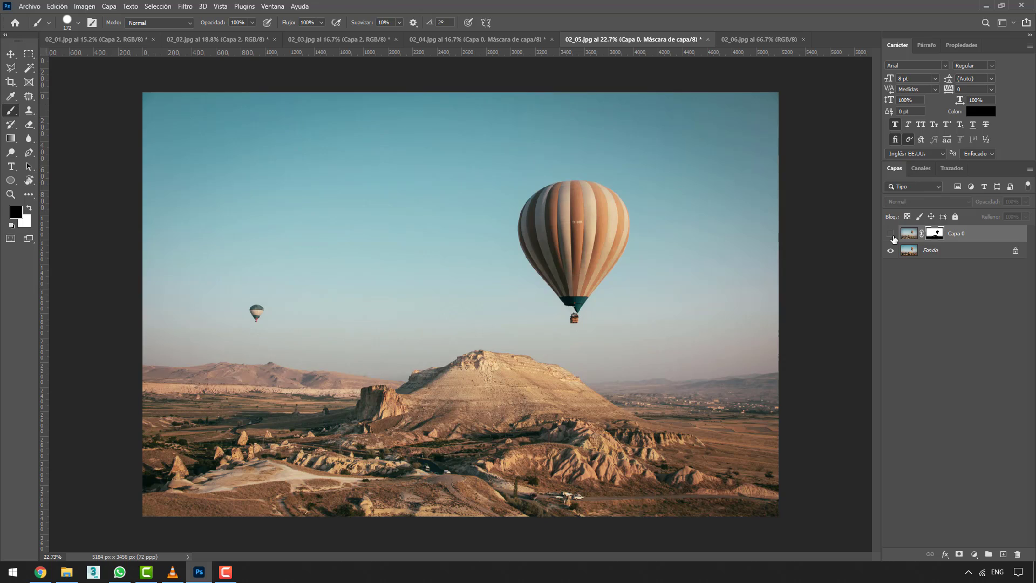
click(893, 239)
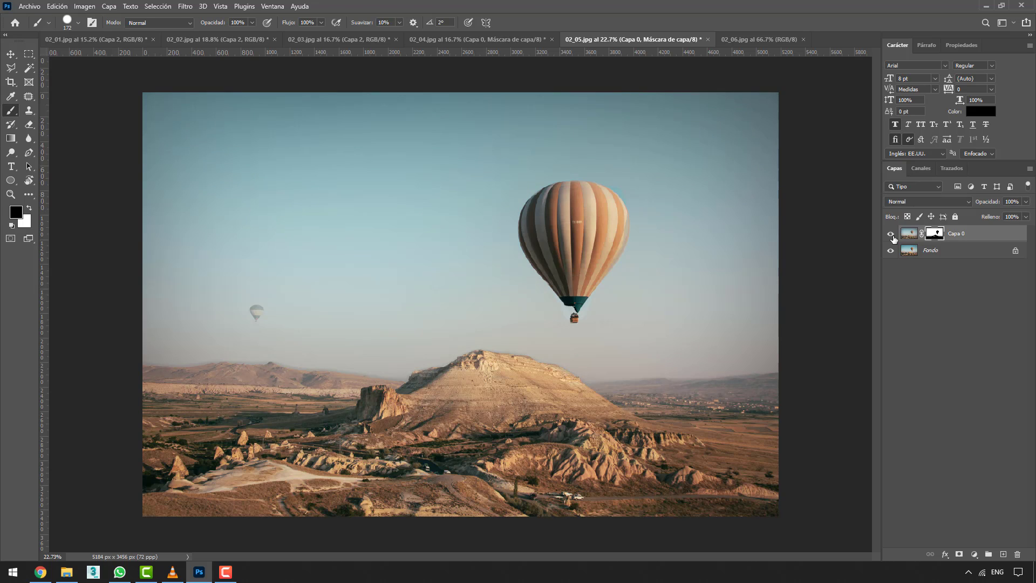
click(891, 236)
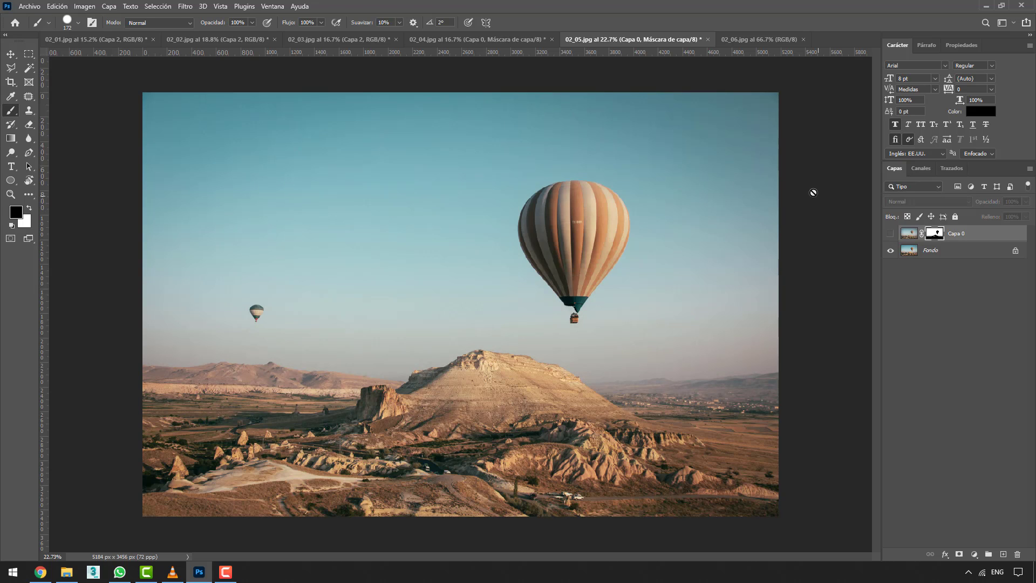
- Switch to the garden lake photo 02_06.jpg and enable the Profundidad de... haze neural filter on it
click(736, 39)
scroll(454, 292, down, 3)
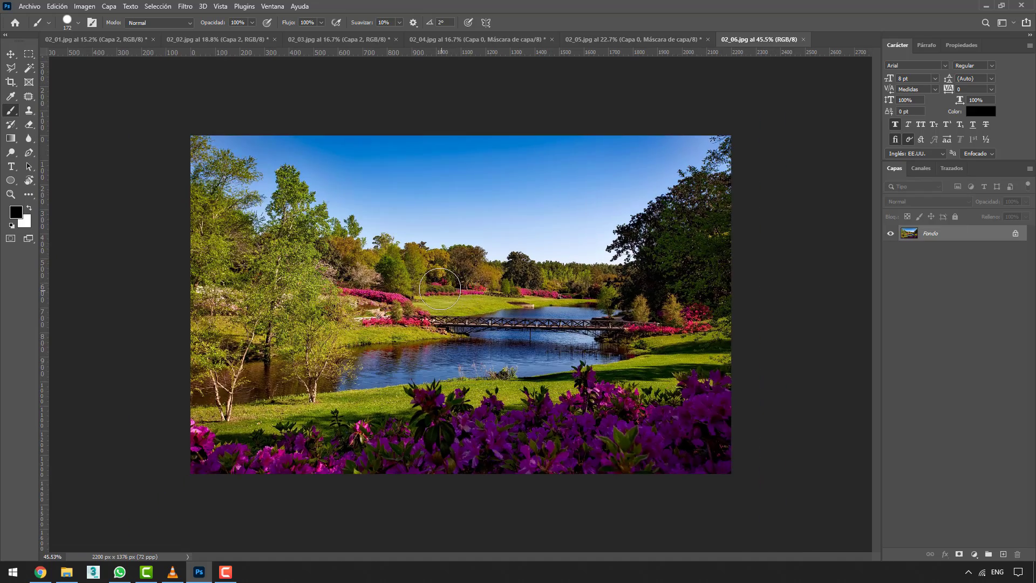
scroll(401, 342, up, 3)
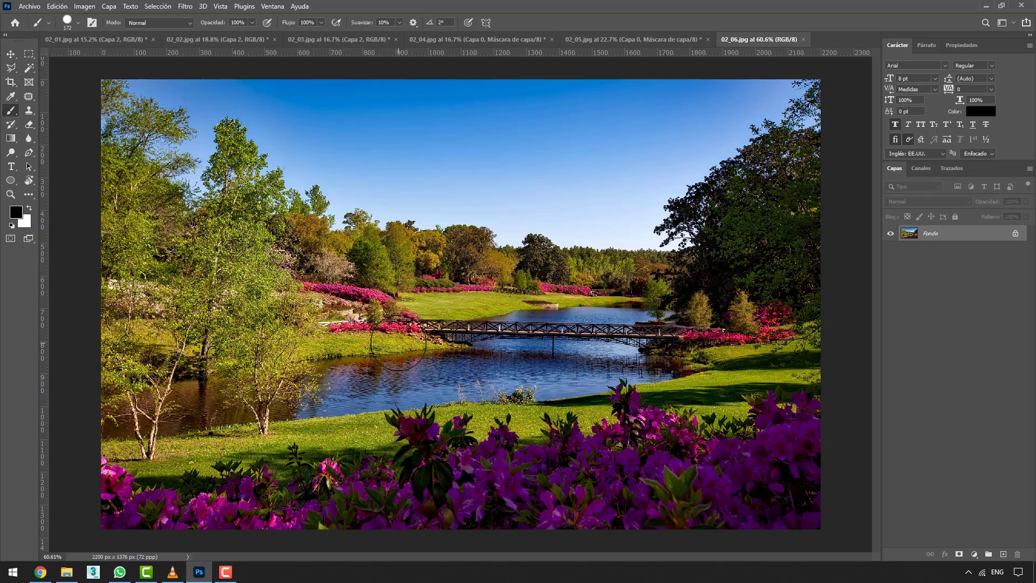
scroll(399, 345, down, 1)
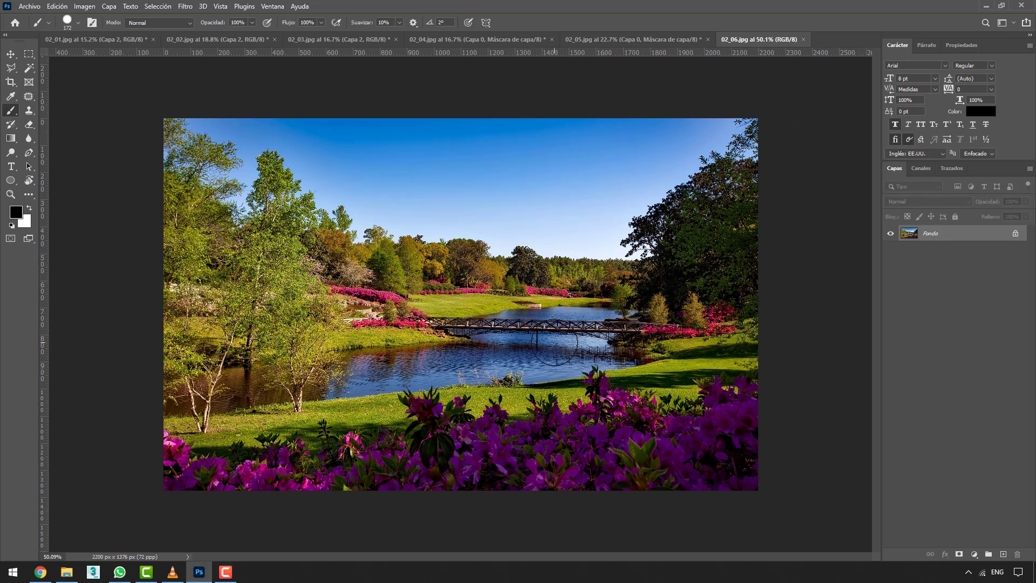
click(10, 54)
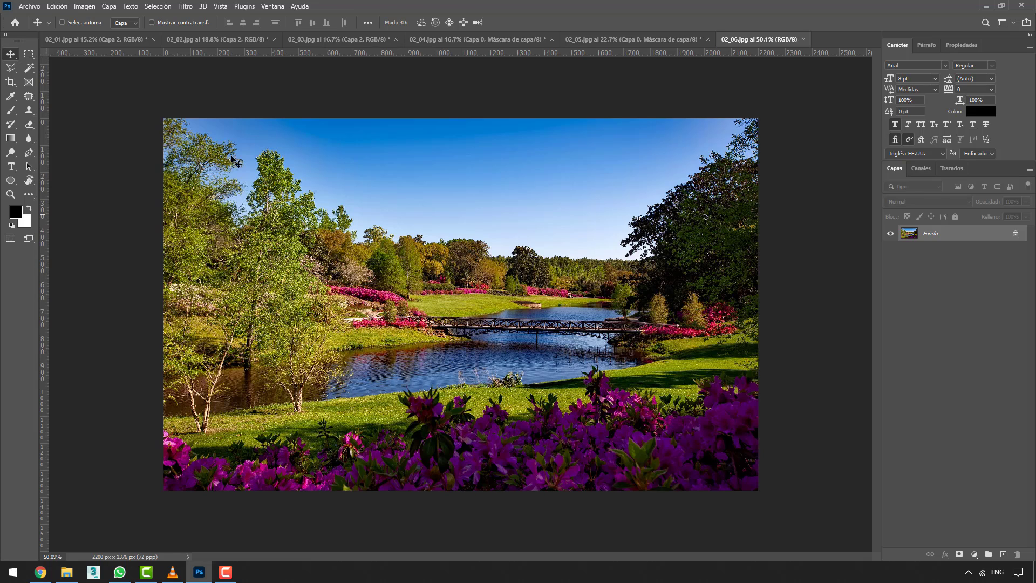
click(193, 6)
click(228, 52)
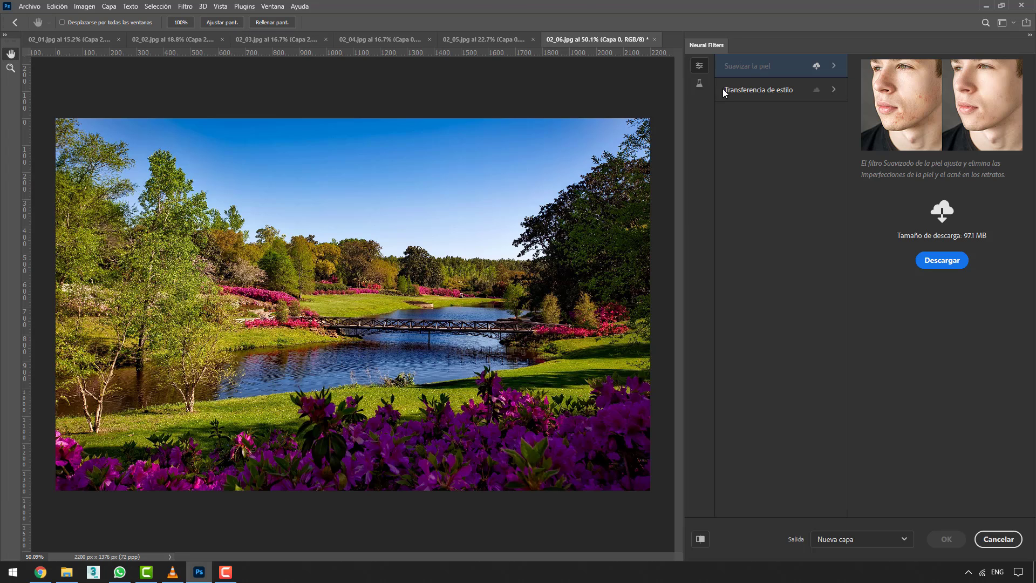
click(699, 83)
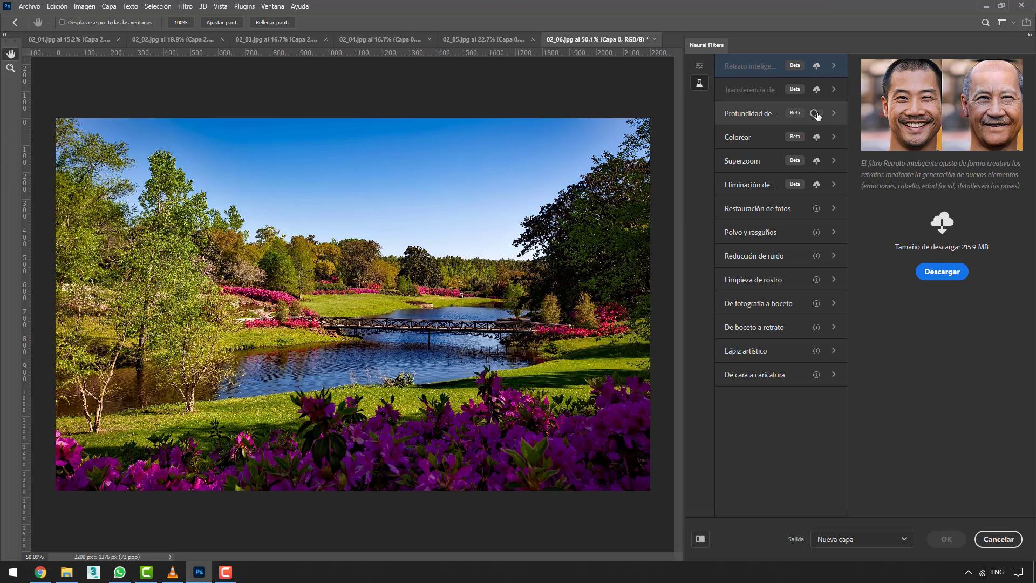
click(816, 113)
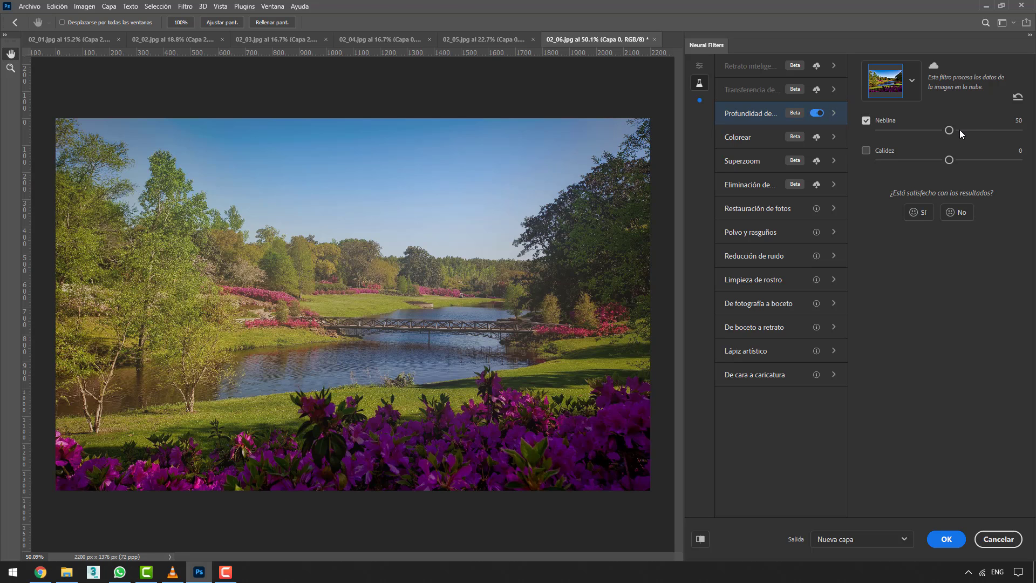
- Set Neblina to 69, raise Calidez slightly, and apply the filter to a new layer
drag(959, 130, 977, 132)
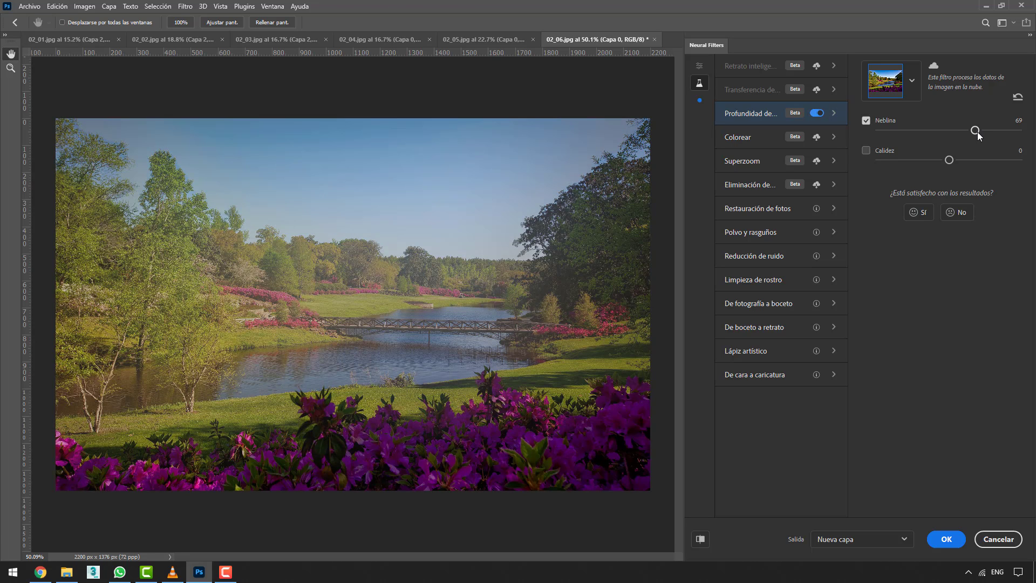
mouse_move(963, 159)
mouse_down()
mouse_move(976, 163)
mouse_move(959, 160)
mouse_up()
click(946, 539)
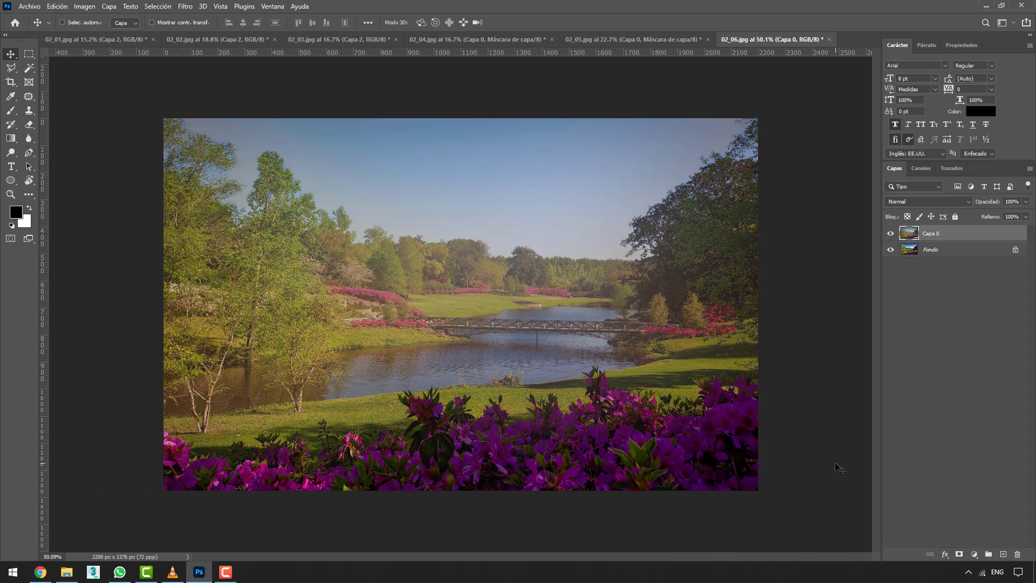
- Hide and show Fondo and Capa 0 in turn to compare the hazy lake photo with the original, leaving both visible
click(890, 249)
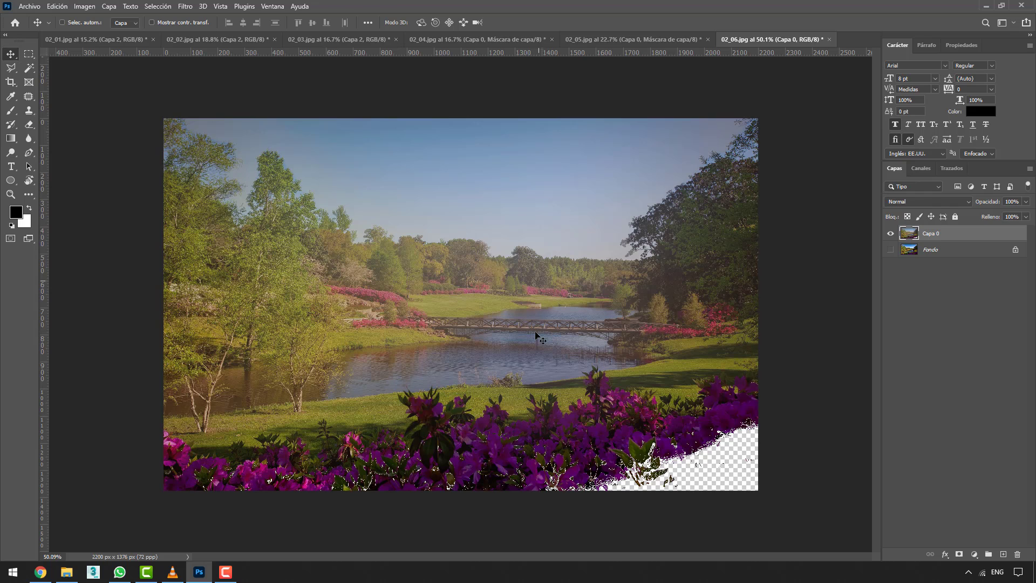
click(889, 237)
click(890, 250)
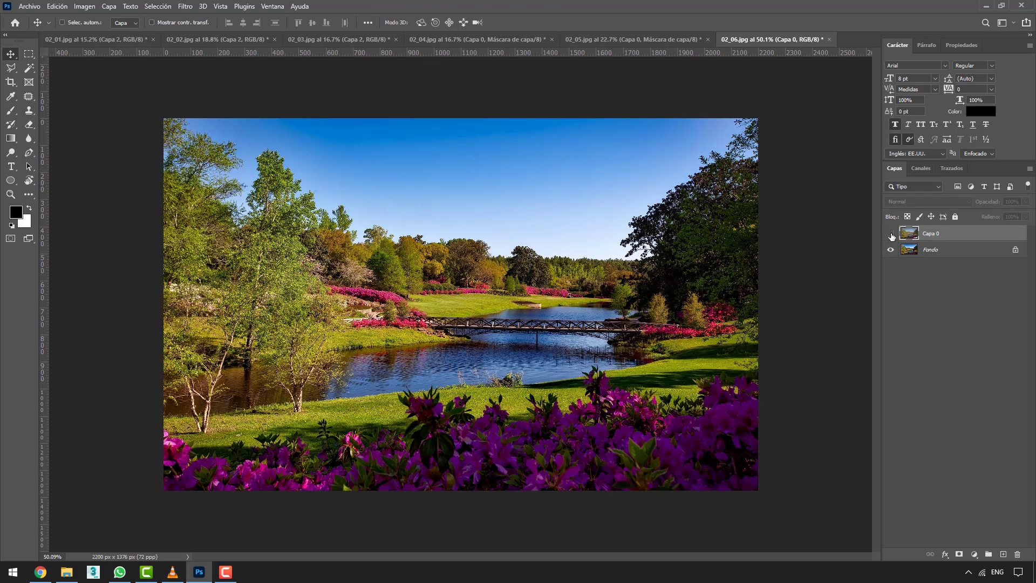
click(891, 234)
click(890, 234)
click(890, 235)
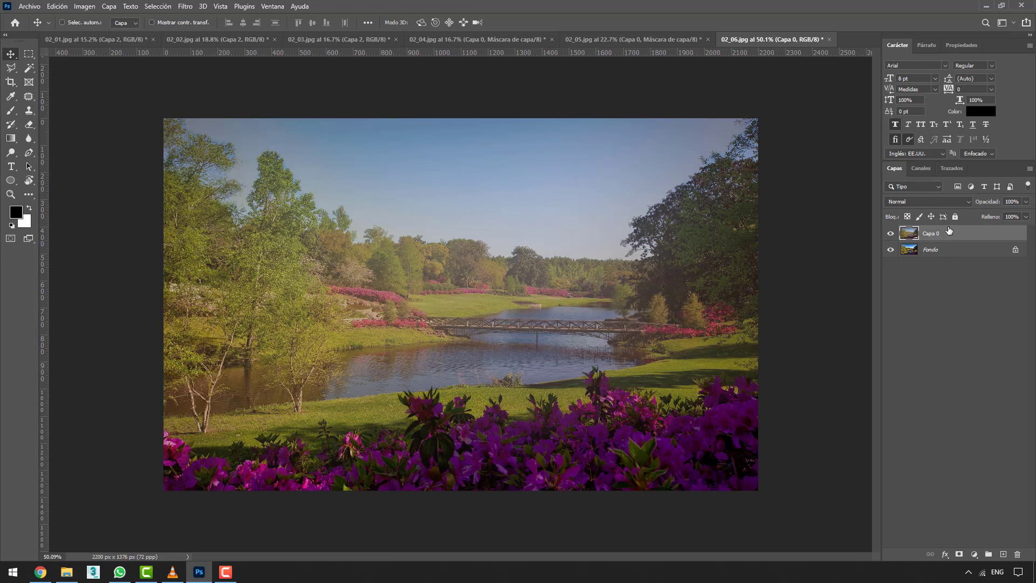
- Add a layer mask to Capa 0 and fade the haze out of the flower foreground with a vertical black-to-white gradient
click(958, 555)
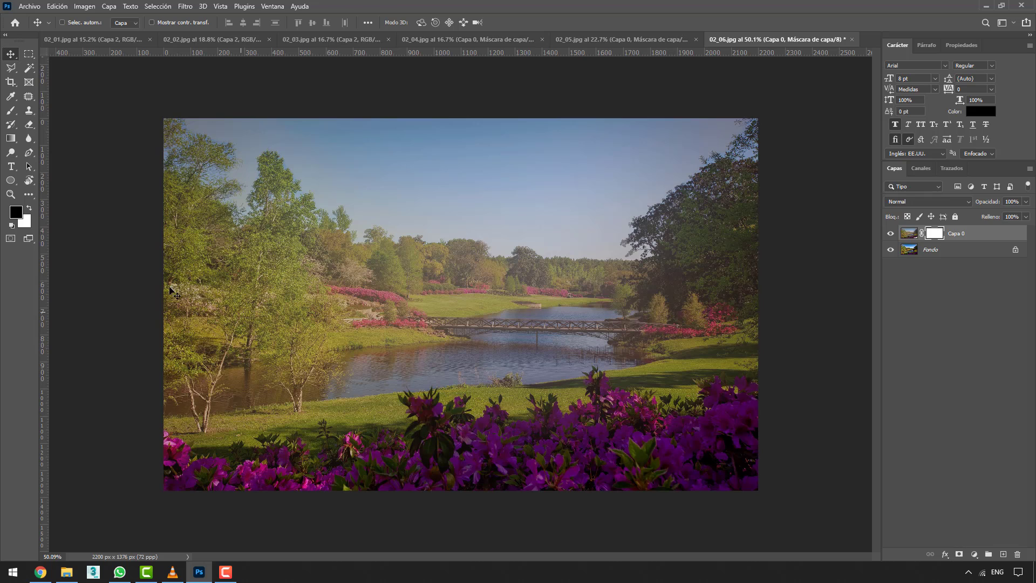
click(12, 140)
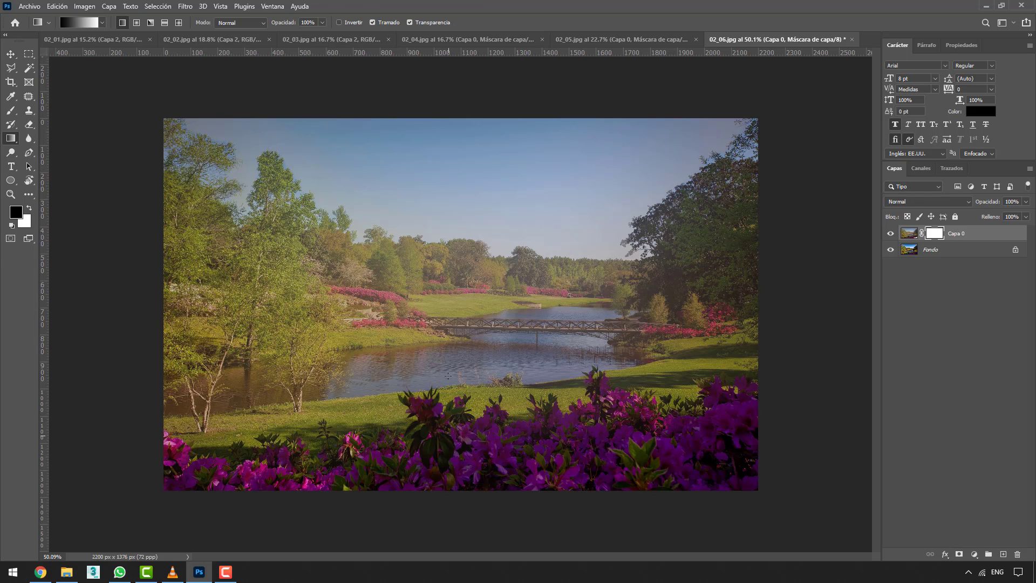
drag(448, 436, 437, 321)
drag(494, 450, 477, 268)
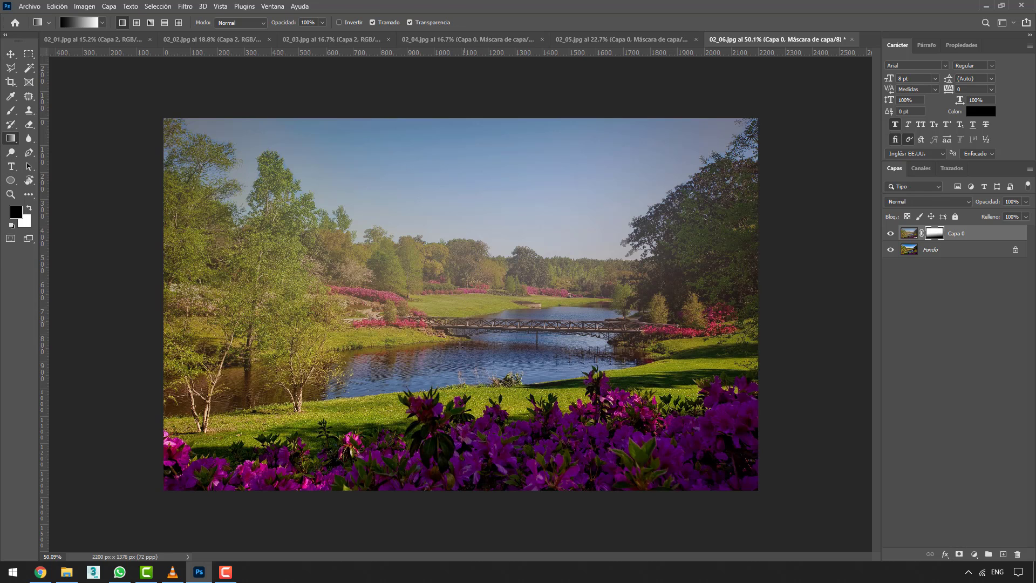
- Redraw the mask gradient as a short transition around the bridge to clear the haze below it, and compare with Capa 0 hidden and shown
drag(458, 357, 452, 309)
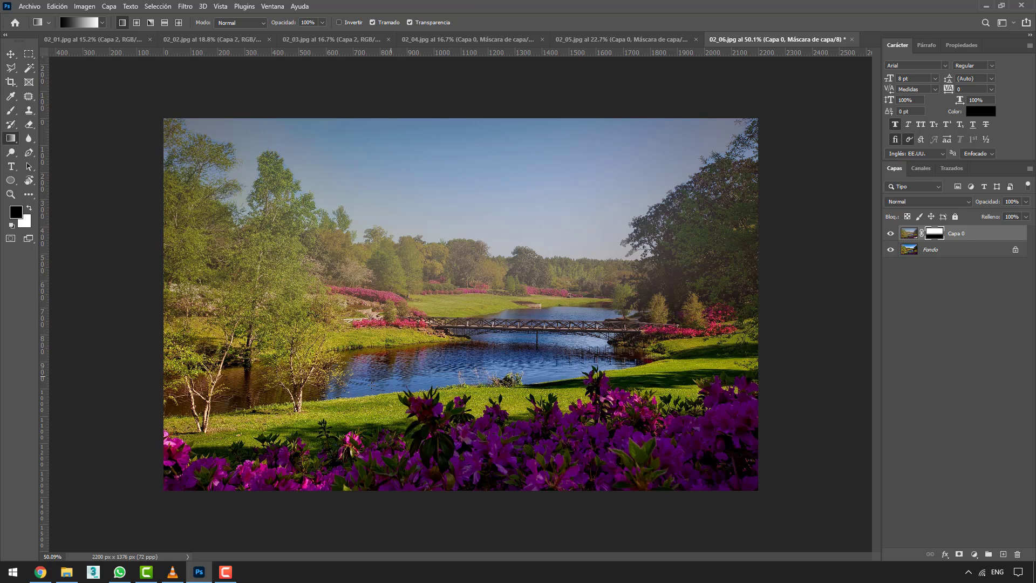
drag(462, 344, 470, 294)
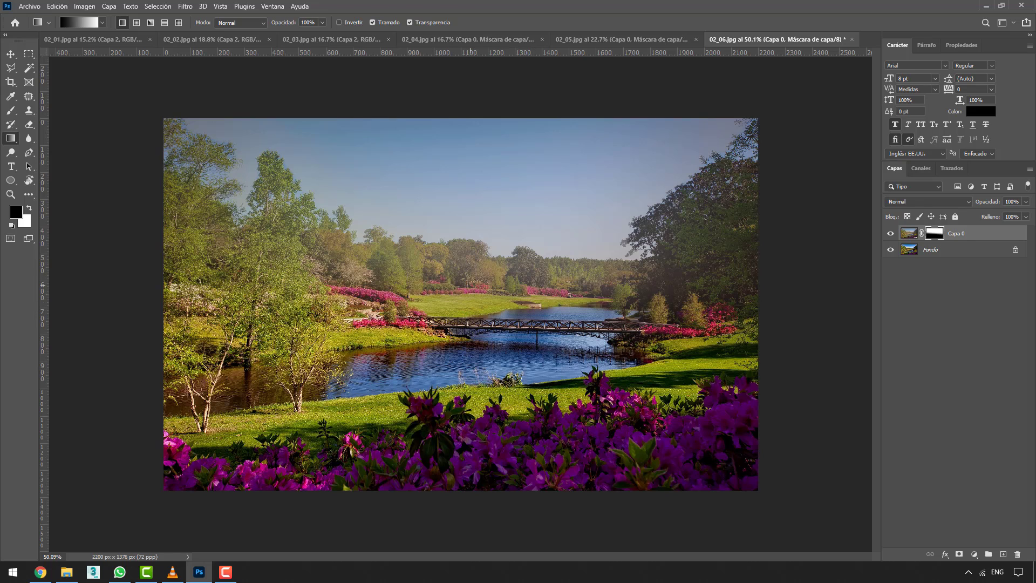
drag(450, 353, 458, 307)
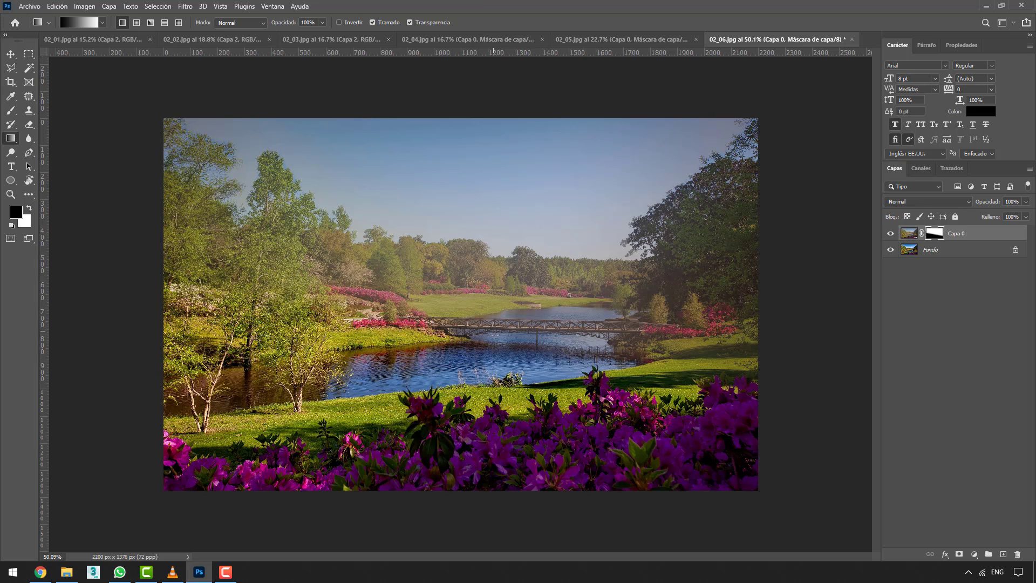
drag(495, 335, 521, 305)
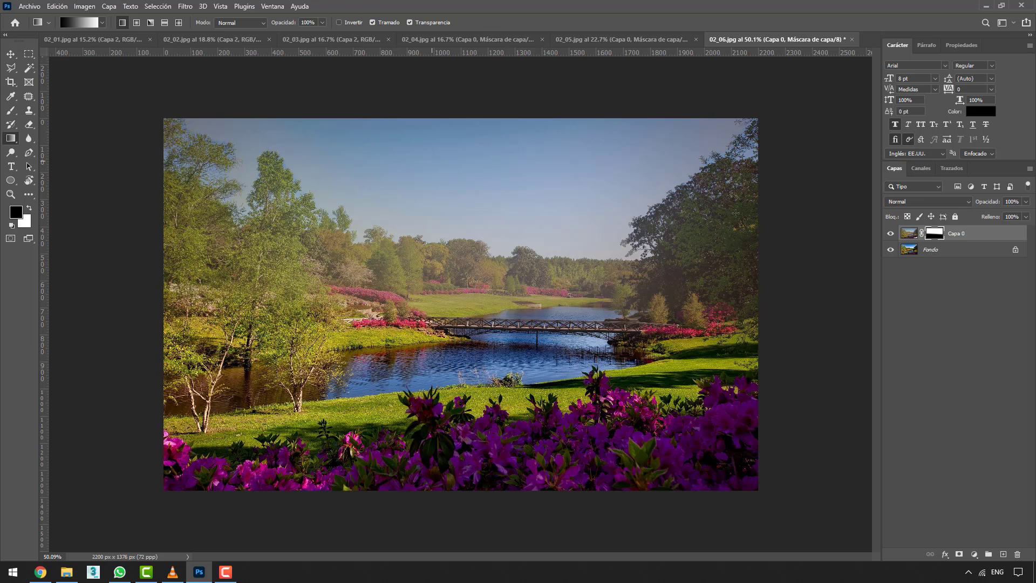
click(891, 235)
click(891, 234)
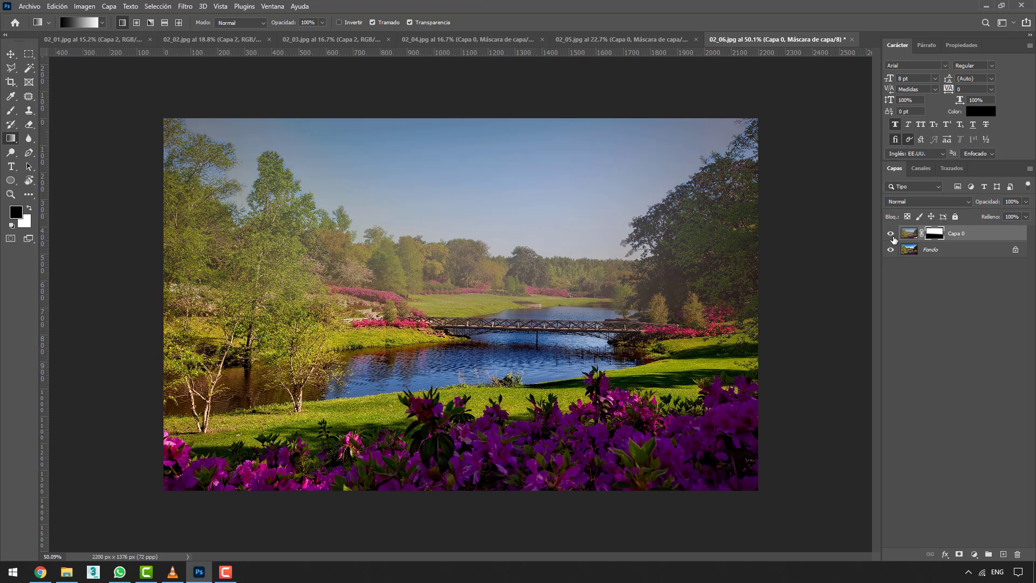